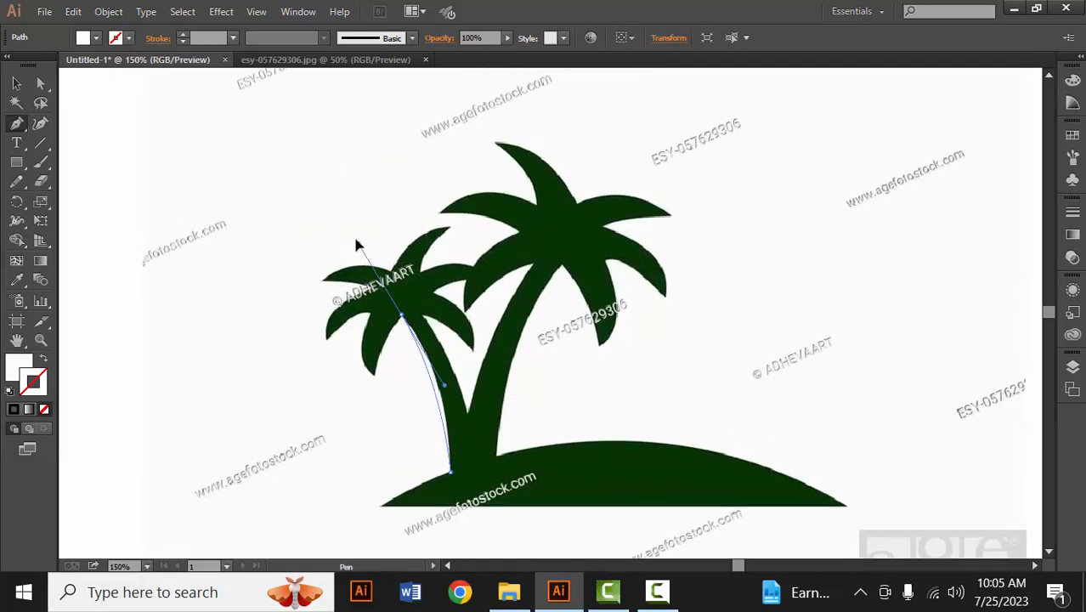
Trace the small palm's left trunk edge and its lowest frond with curved Pen tool segments
left_click_drag(352, 255, 352, 255)
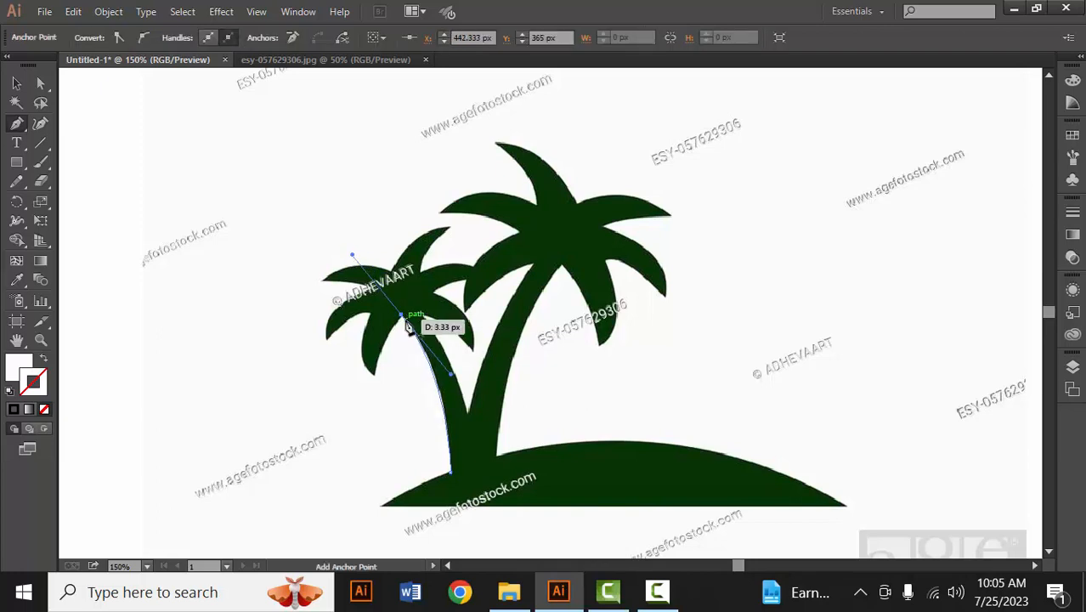
scroll(400, 372, "up", 3)
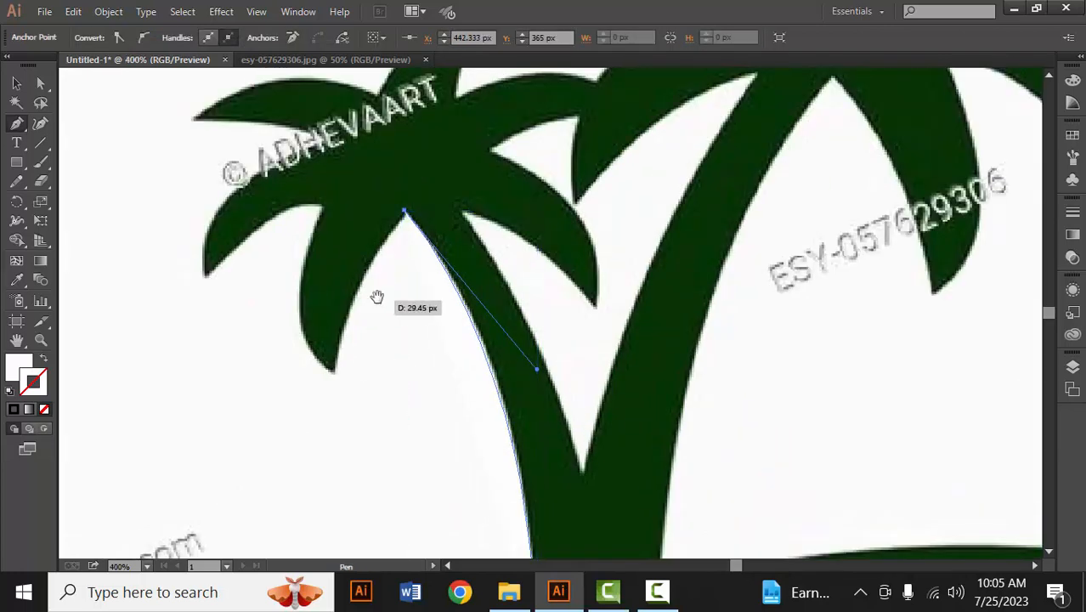
left_click_drag(357, 425, 371, 468)
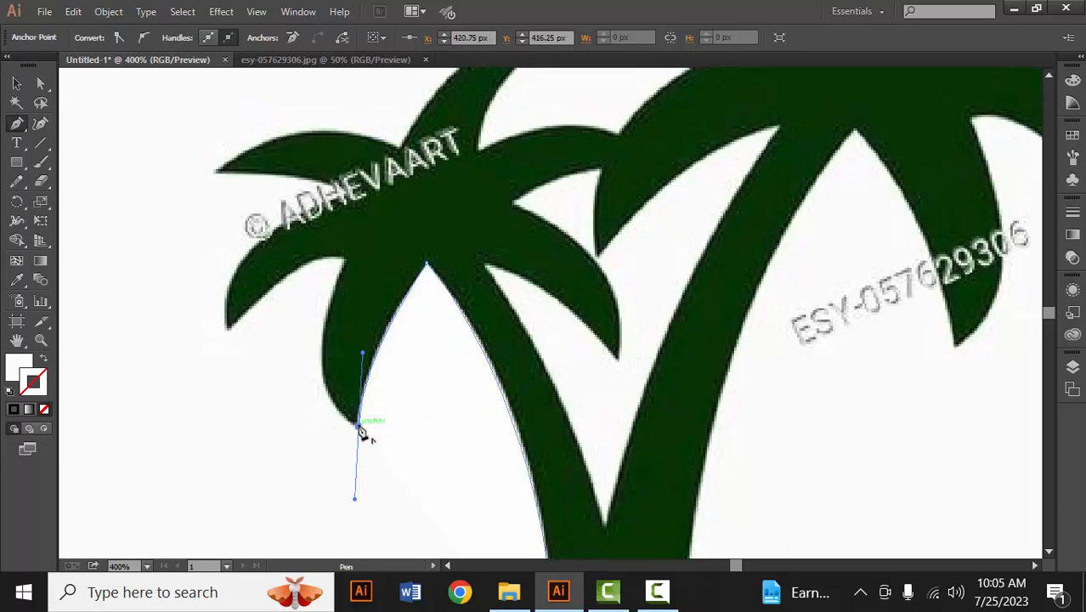
left_click(359, 427)
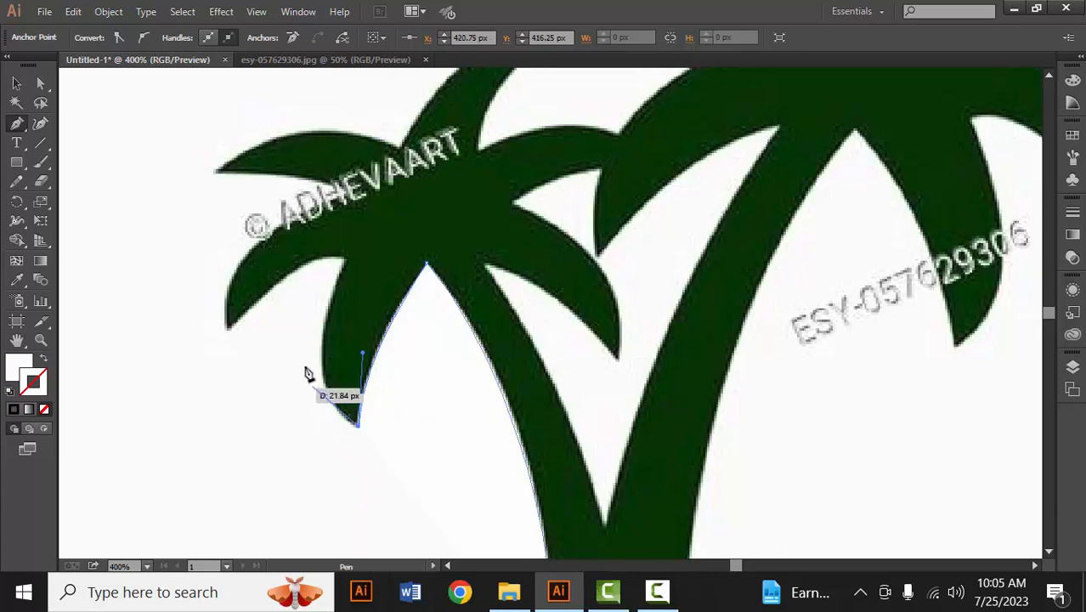
left_click_drag(342, 257, 402, 126)
left_click(342, 257)
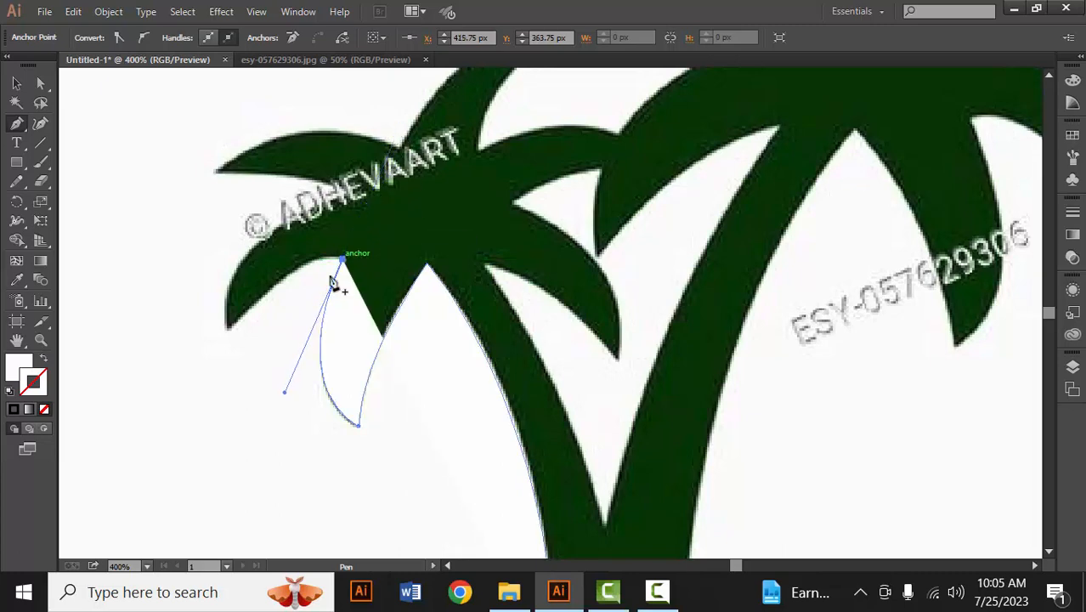
Remove the path's fill and set its stroke colour to near-black 110D0D
left_click(26, 363)
left_click(45, 409)
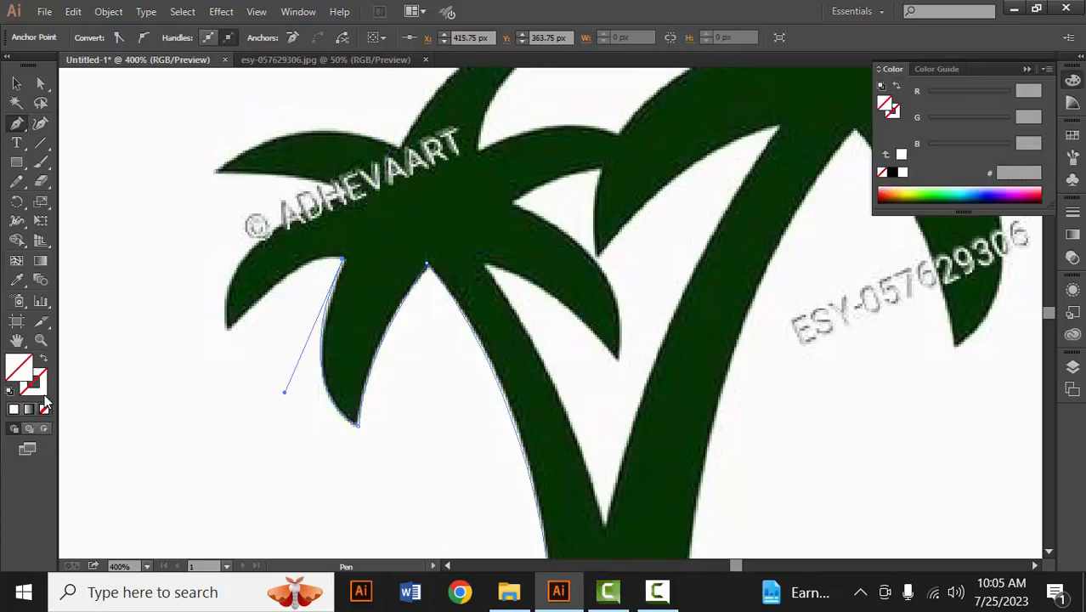
double_click(43, 389)
left_click(376, 375)
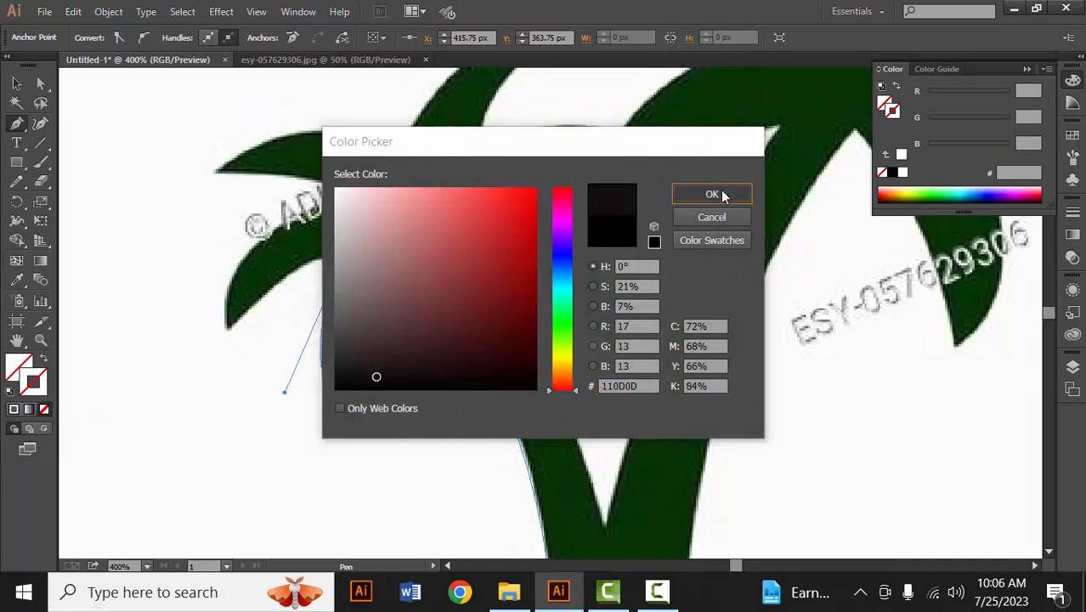
left_click(720, 194)
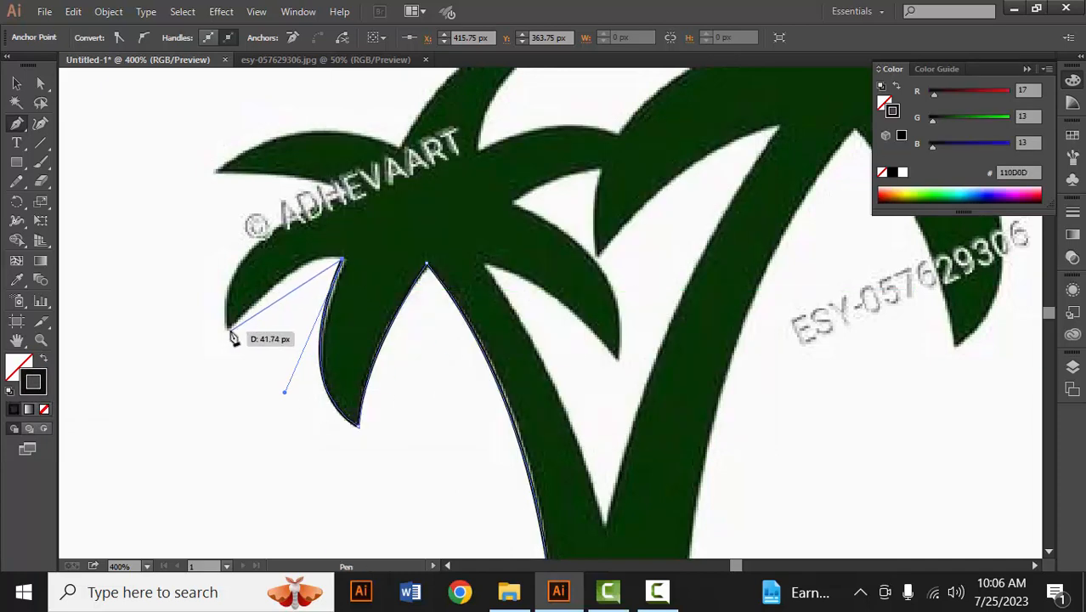
Continue the outline around the small palm's lower-left frond, ending at the notch beneath the upper-left frond
left_click_drag(228, 327, 220, 359)
left_click_drag(174, 411, 150, 413)
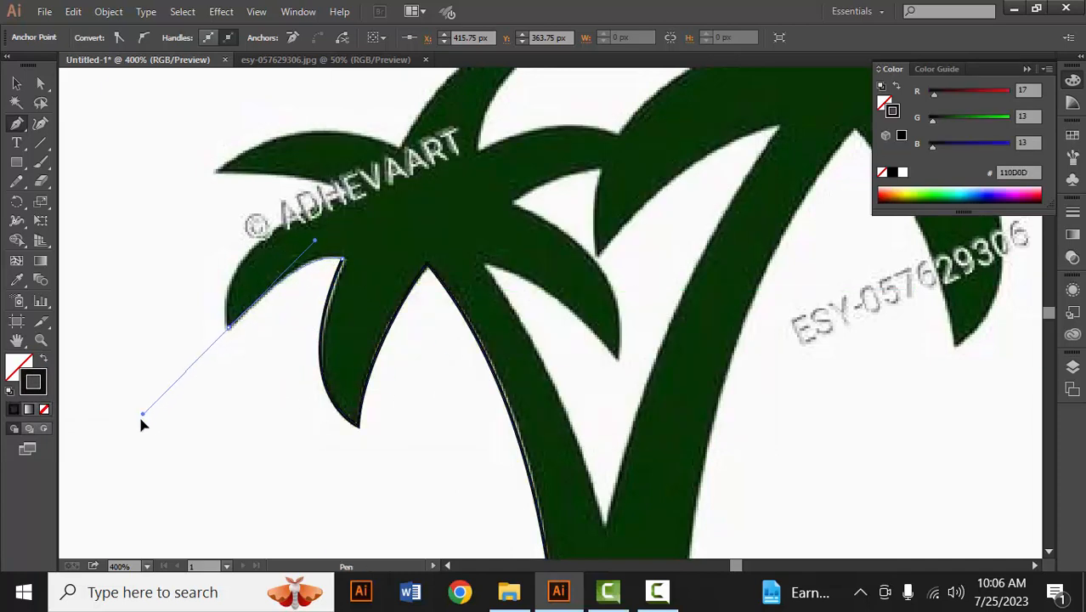
left_click(228, 328)
left_click_drag(349, 205, 385, 282)
left_click_drag(481, 227, 502, 202)
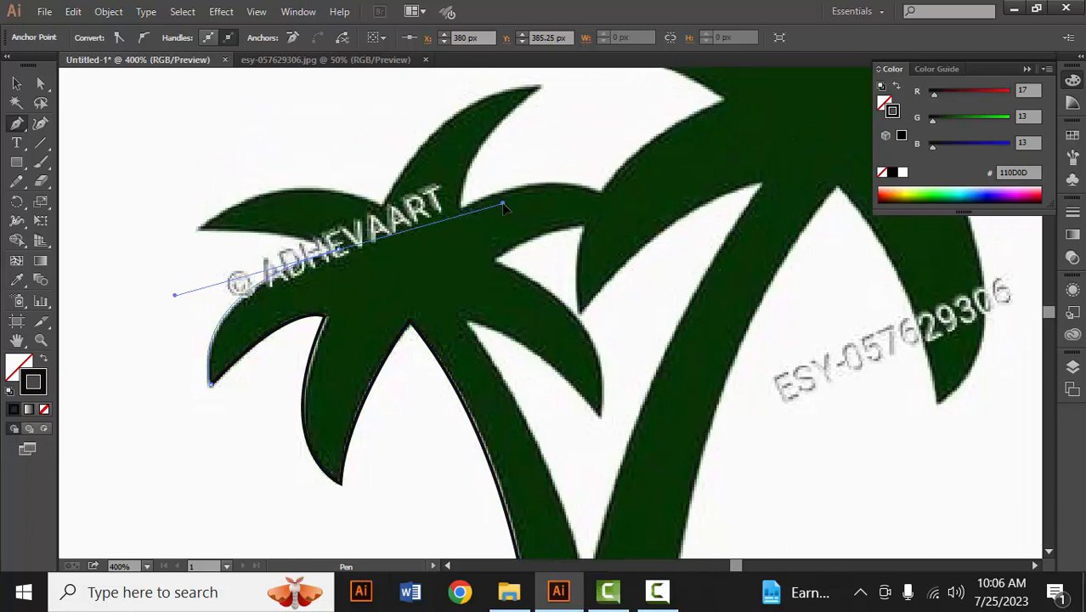
Trace the small palm's upper-left frond out to its tip and back to the base of the top frond
left_click_drag(347, 251, 101, 220)
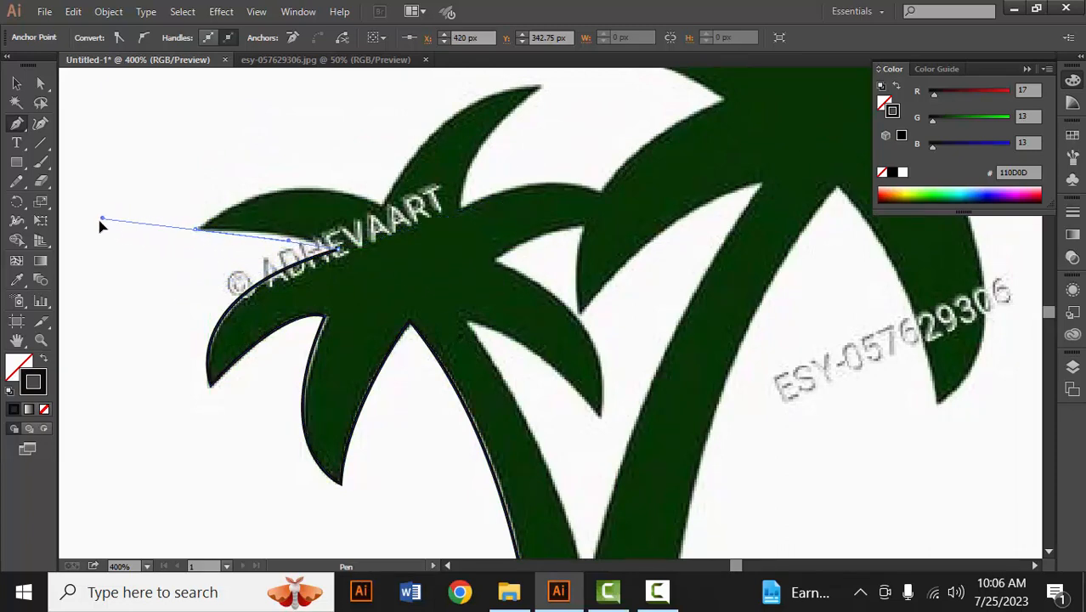
left_click(195, 229)
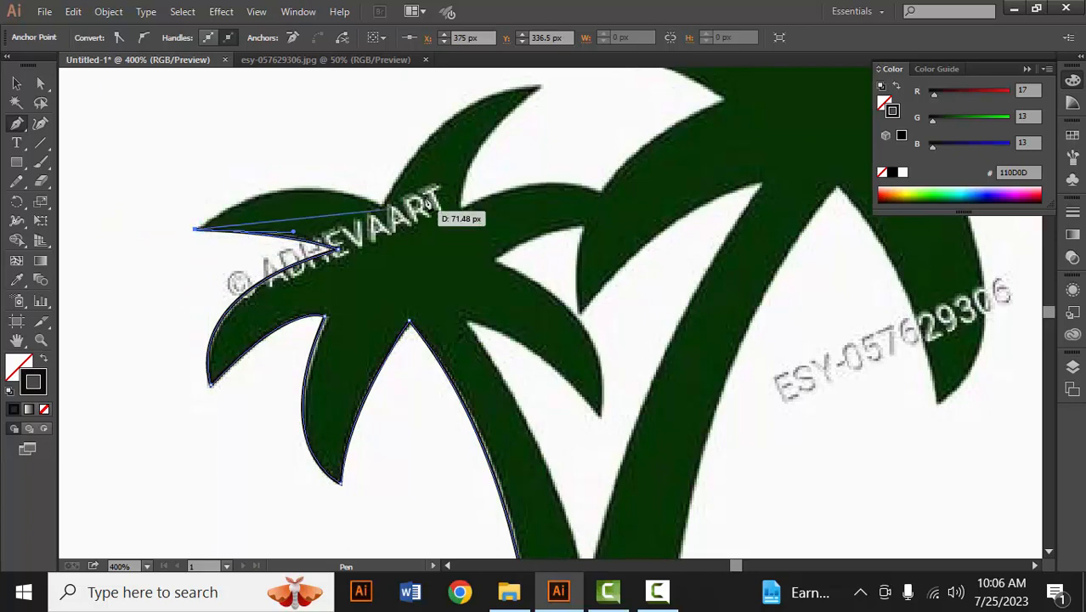
left_click_drag(381, 204, 491, 260)
left_click(382, 207)
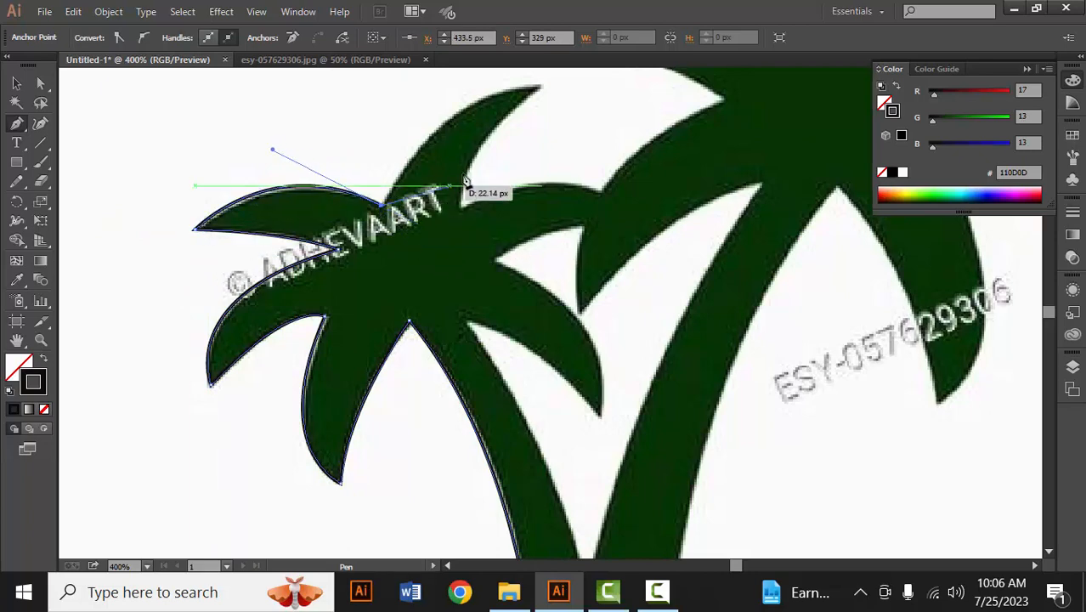
Trace both sides of the small palm's top frond, ending at the notch beside the right frond
scroll(472, 213, "up", 2)
scroll(472, 214, "left", 1)
left_click_drag(504, 162, 597, 169)
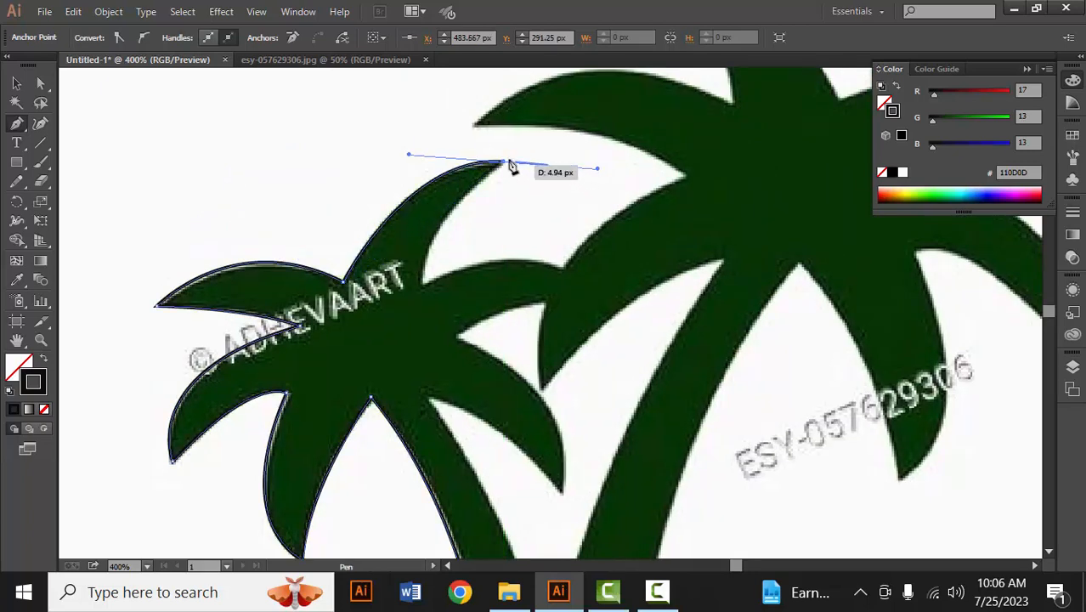
left_click(504, 162)
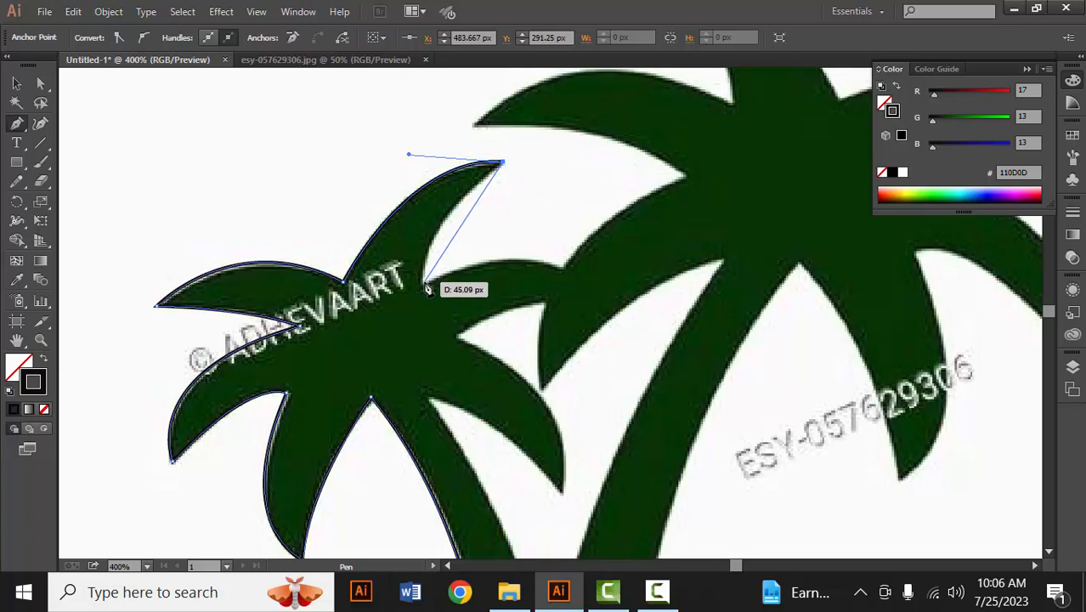
left_click_drag(425, 282, 427, 341)
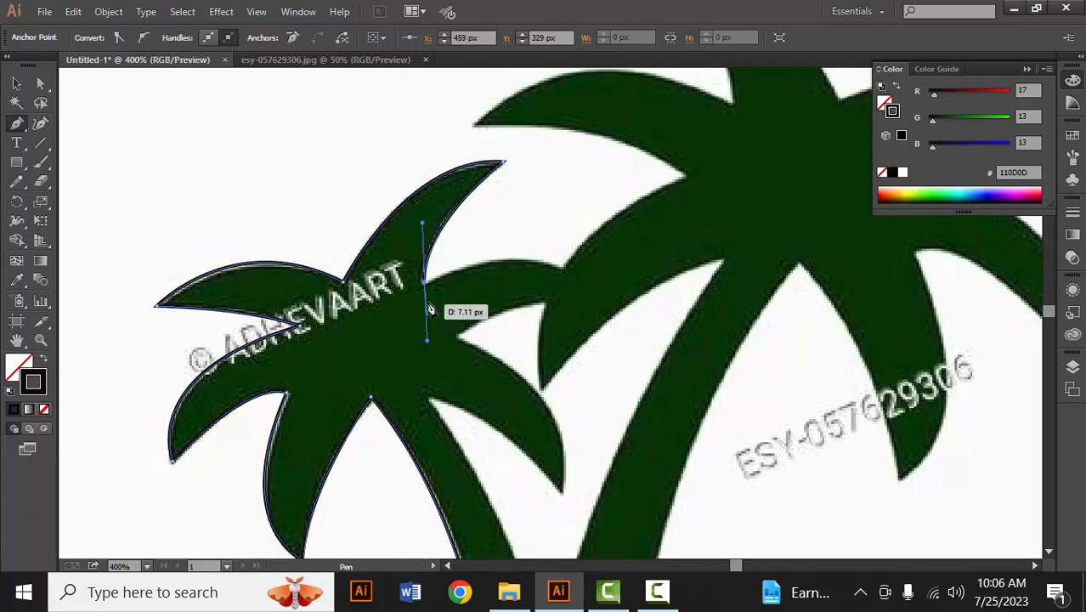
left_click(562, 271)
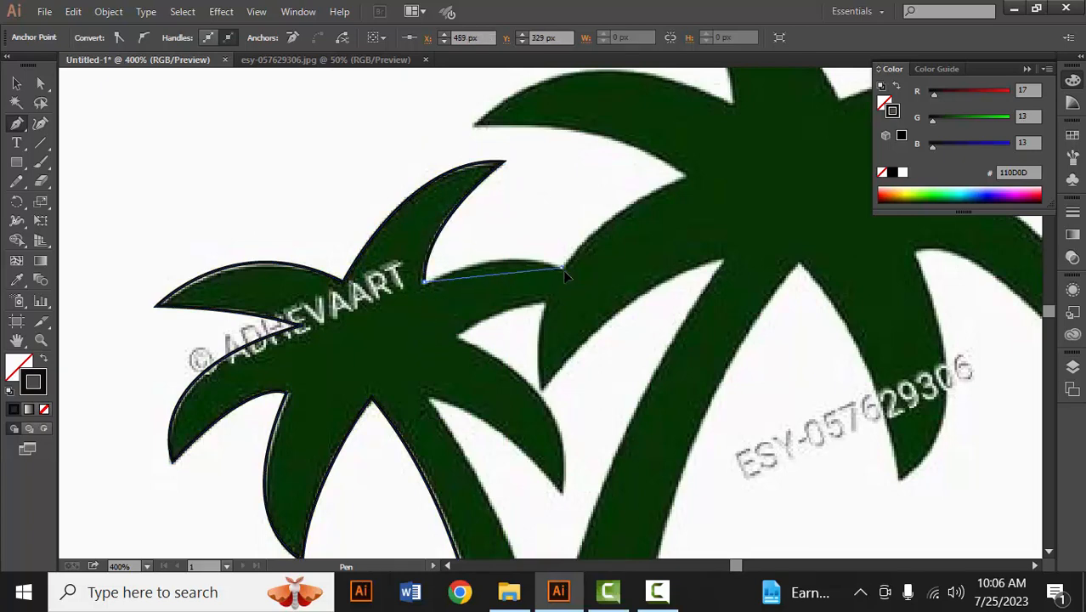
left_click_drag(619, 300, 619, 299)
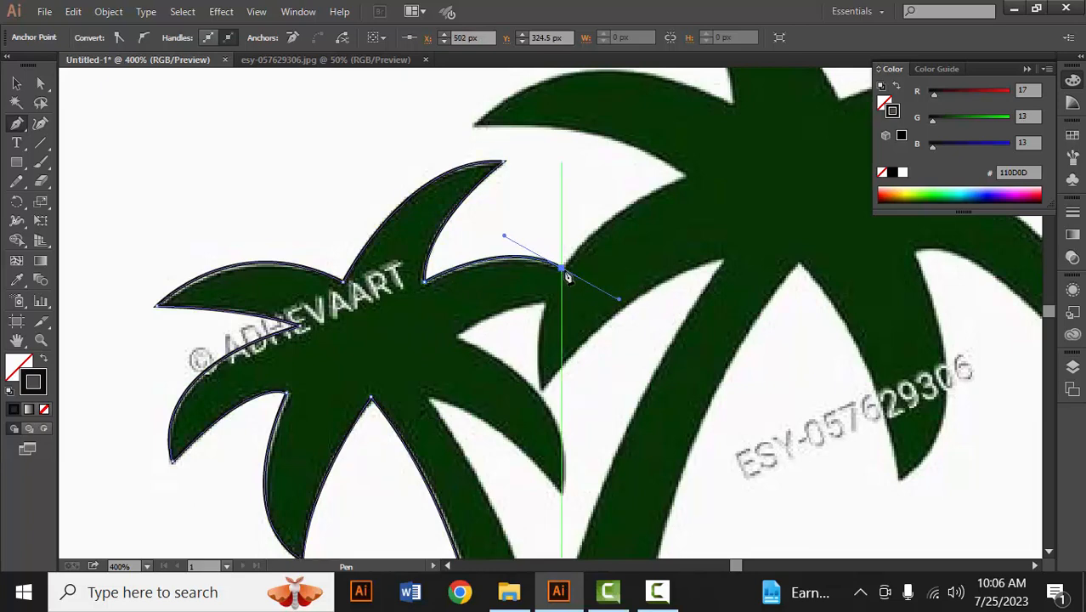
key("ctrl+z")
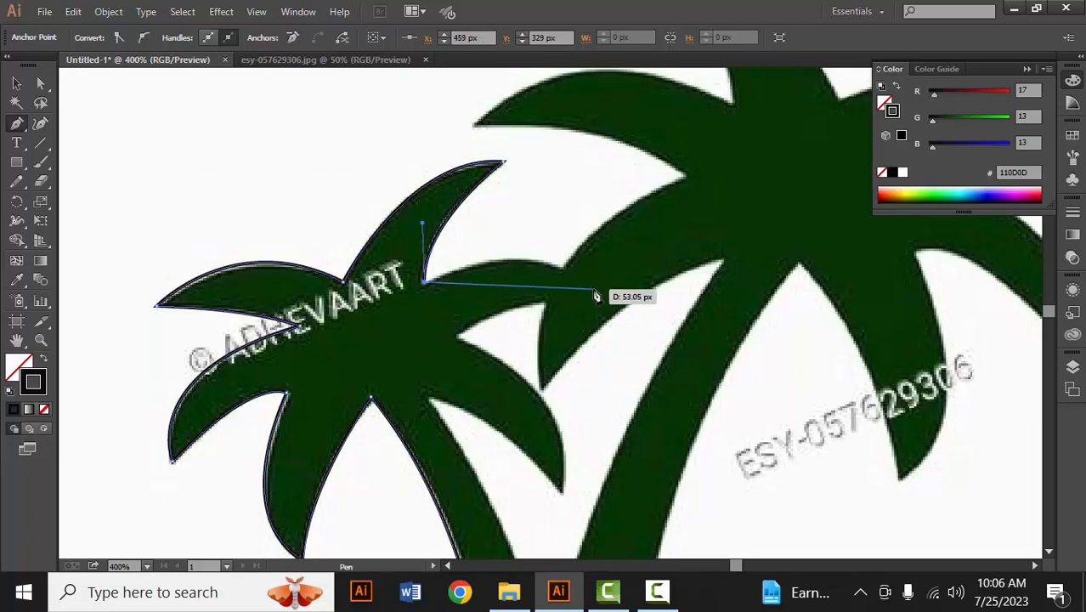
Trace the small palm's right frond, extending its tip over the large palm, and its lower-right frond back to the trunk
left_click_drag(597, 289, 661, 343)
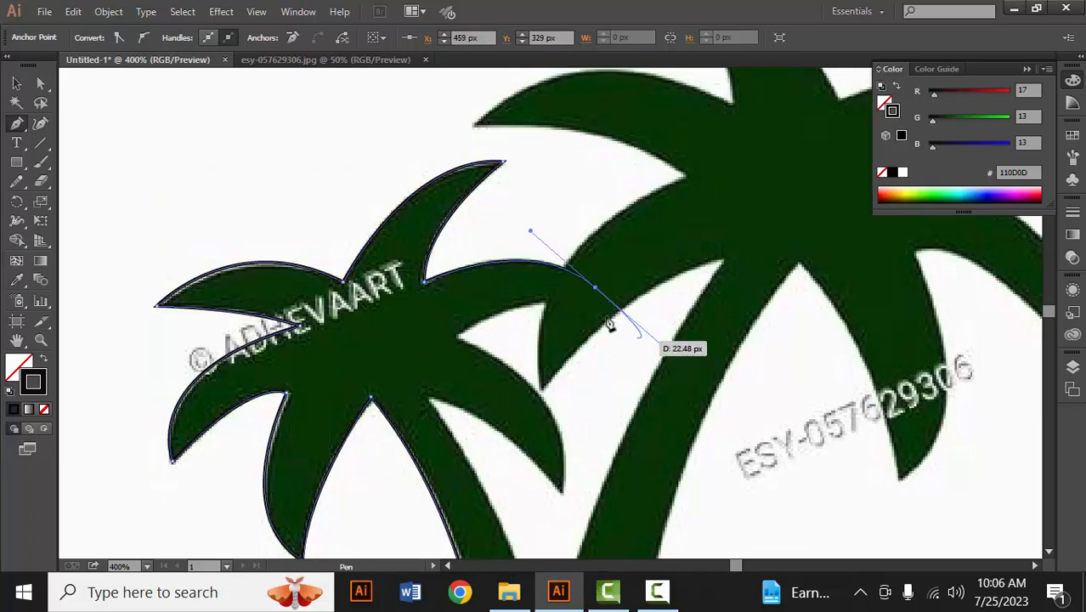
left_click(597, 289)
left_click_drag(456, 338, 427, 281)
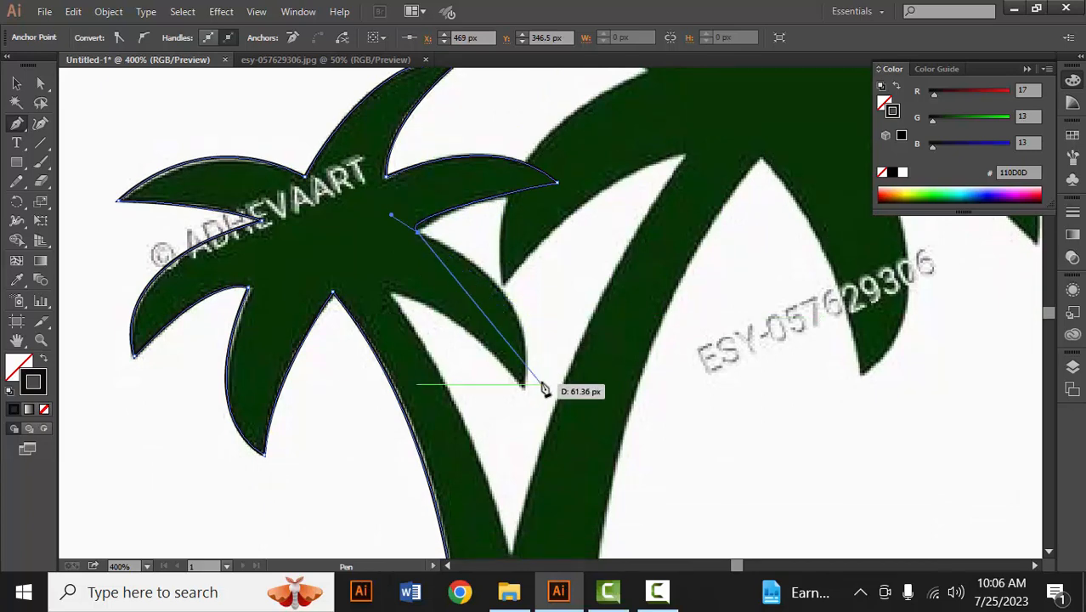
left_click_drag(523, 386, 308, 116)
left_click(390, 294)
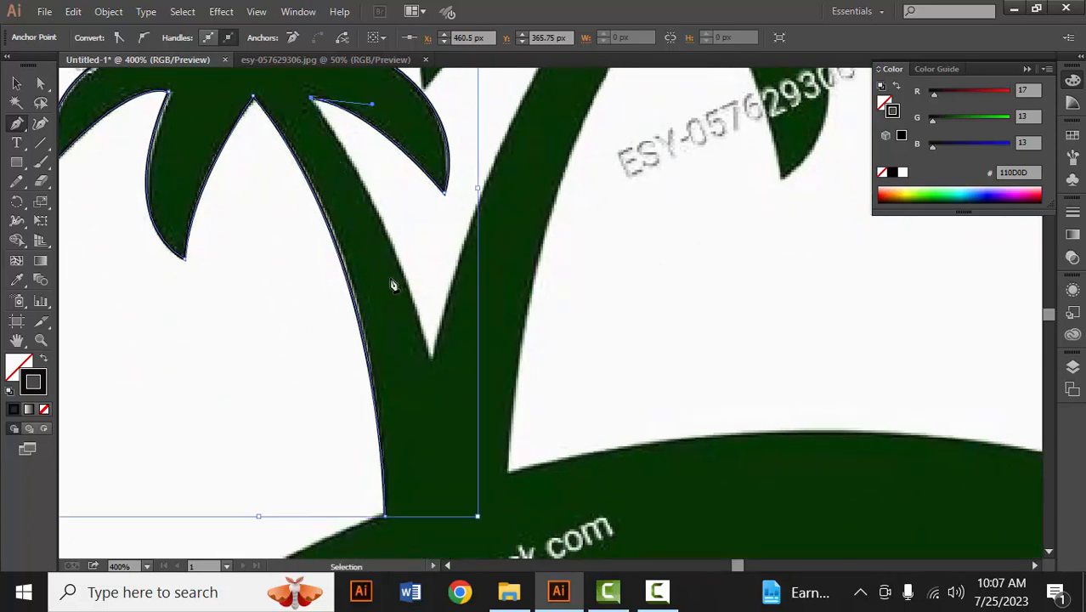
Trace the small trunk's right edge down to the fork and the large trunk's left edge up to its crown
scroll(388, 279, "down", 1)
scroll(388, 278, "down", 1)
left_click_drag(397, 284, 387, 361)
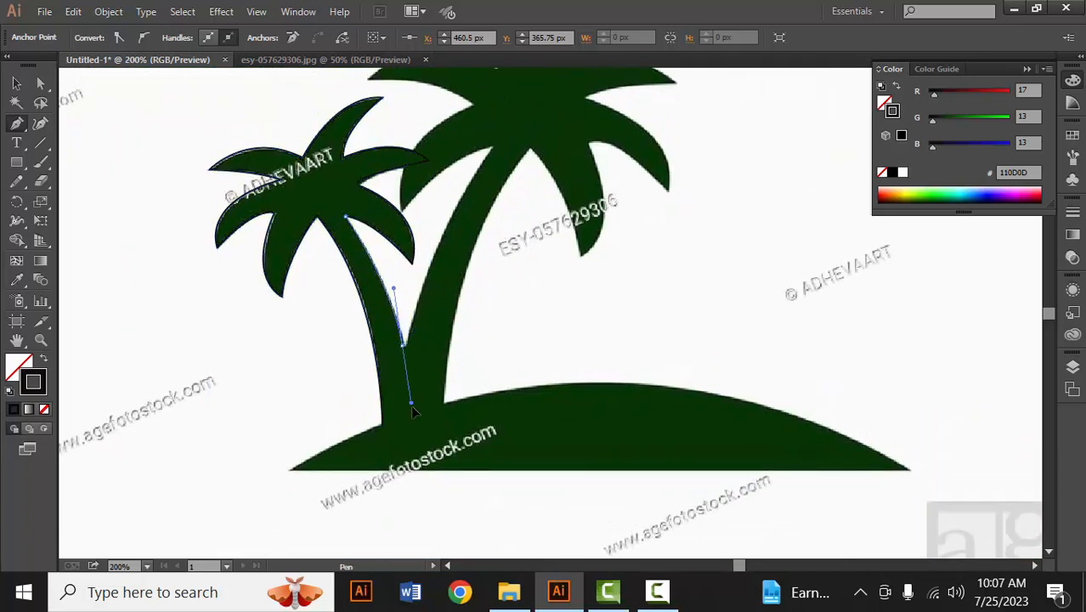
left_click_drag(412, 406, 413, 408)
left_click(403, 346)
left_click_drag(427, 293, 398, 394)
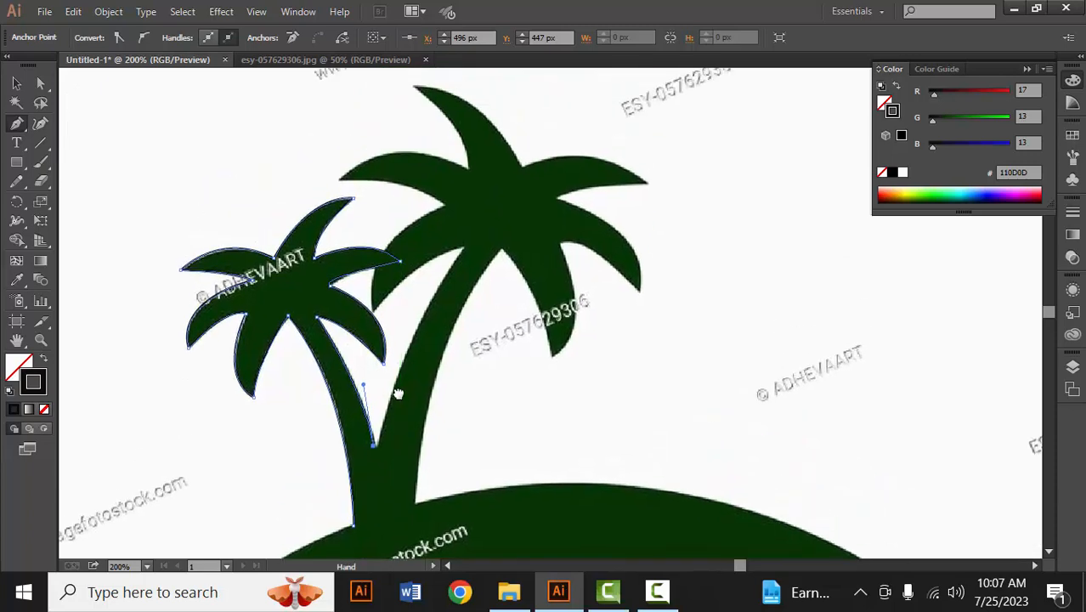
left_click_drag(465, 246, 504, 219)
left_click(465, 246)
Trace the large palm's lower-left frond out to its tip and back to the notch under the upper-left frond
left_click_drag(422, 264, 500, 317)
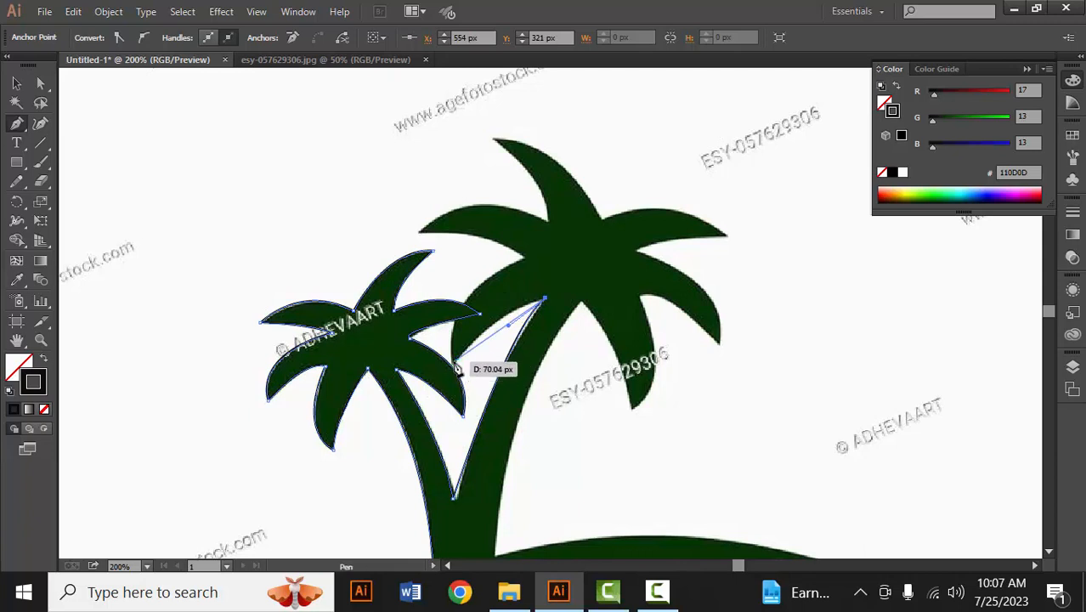
left_click_drag(455, 361, 431, 411)
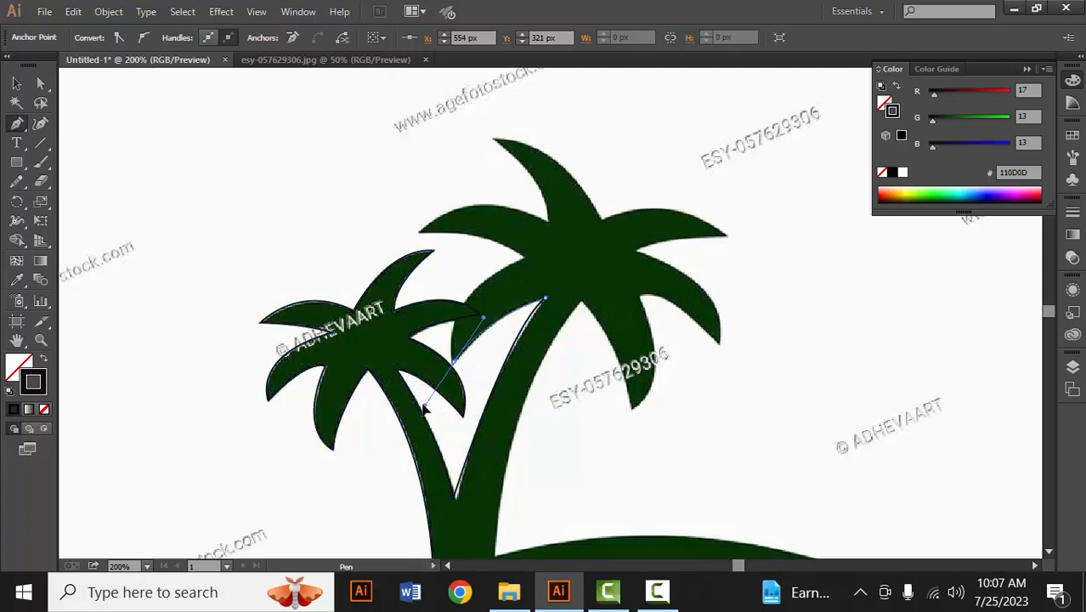
left_click_drag(454, 363, 371, 403)
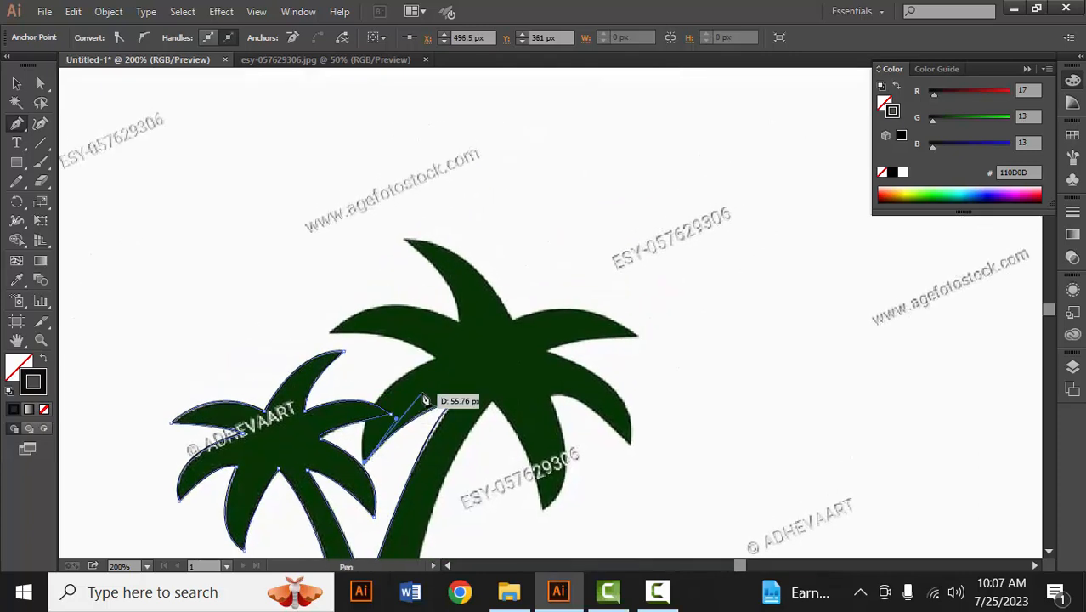
left_click_drag(435, 357, 453, 364)
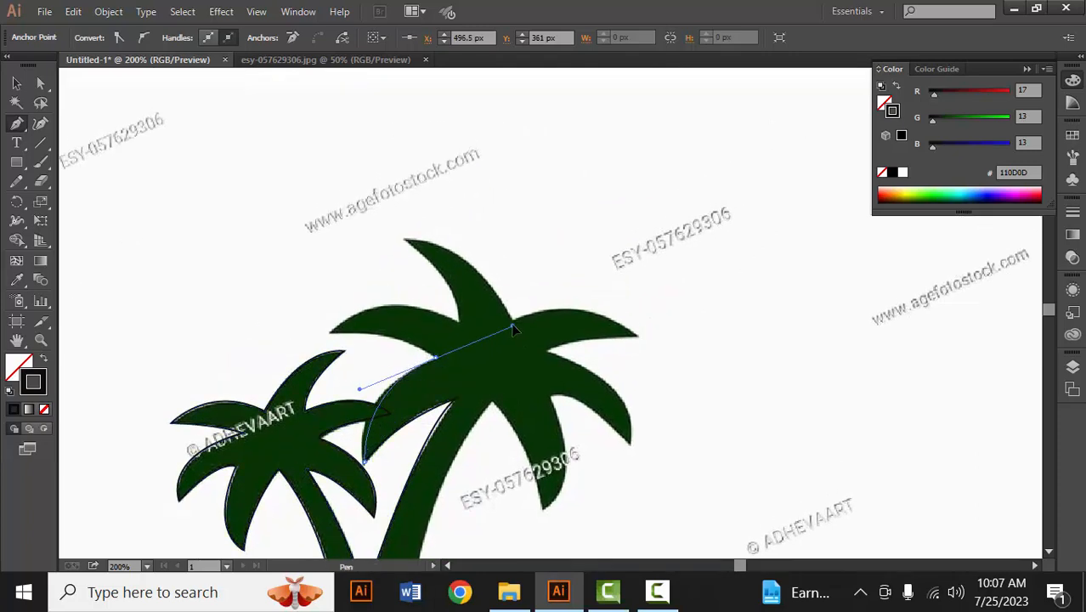
left_click_drag(438, 359, 465, 374)
left_click(436, 359)
Trace the large palm's upper-left frond out to its tip and back to the base of the top frond
key("ctrl+plus")
key("ctrl+plus")
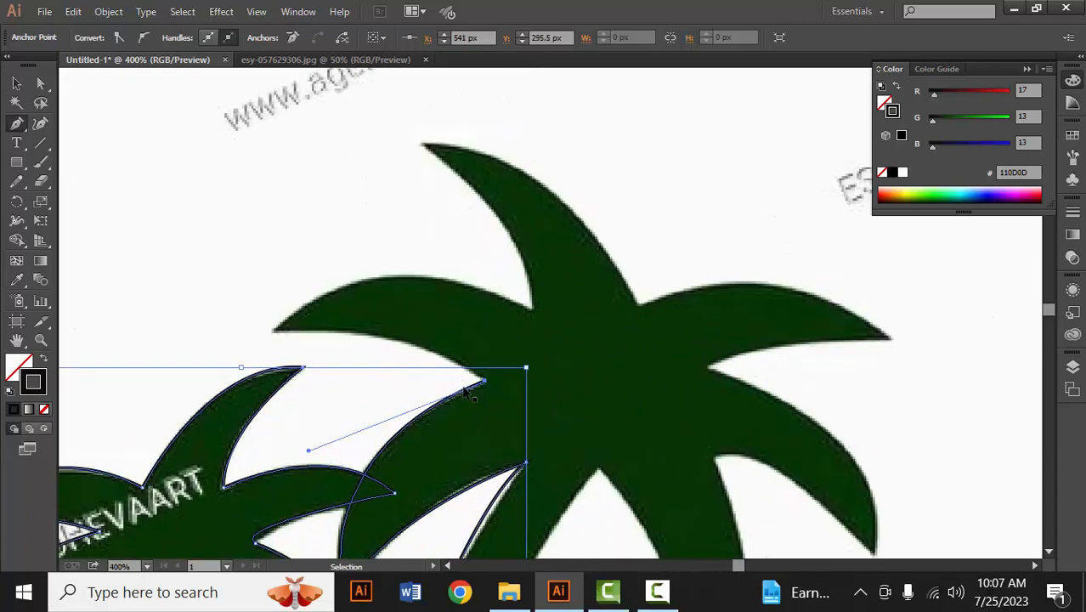
left_click_drag(481, 416, 480, 399)
left_click_drag(272, 312, 123, 322)
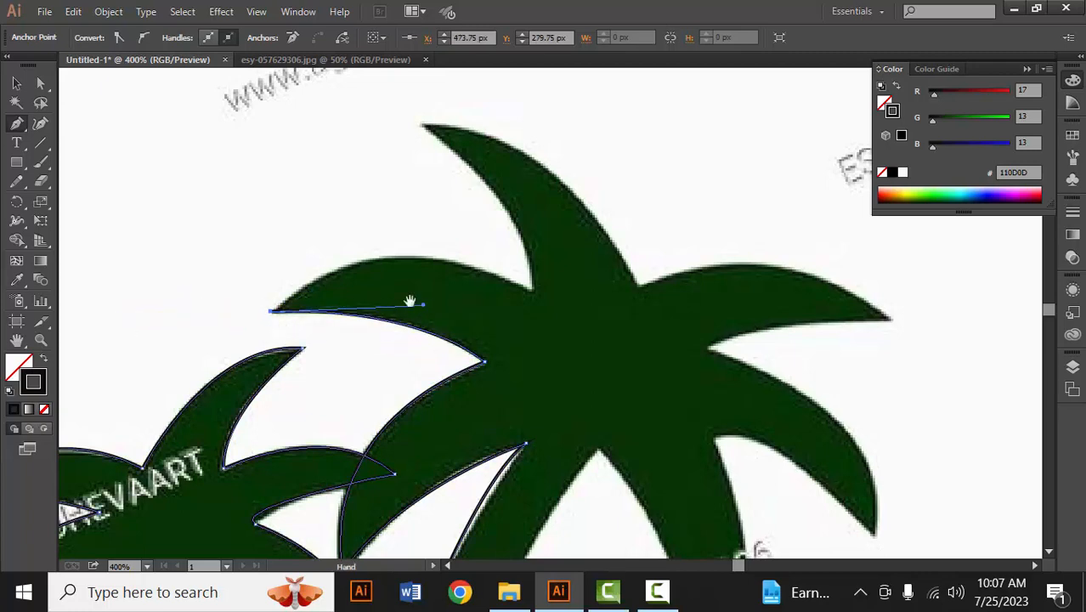
left_click_drag(409, 302, 319, 310)
left_click_drag(440, 297, 600, 390)
left_click(440, 298)
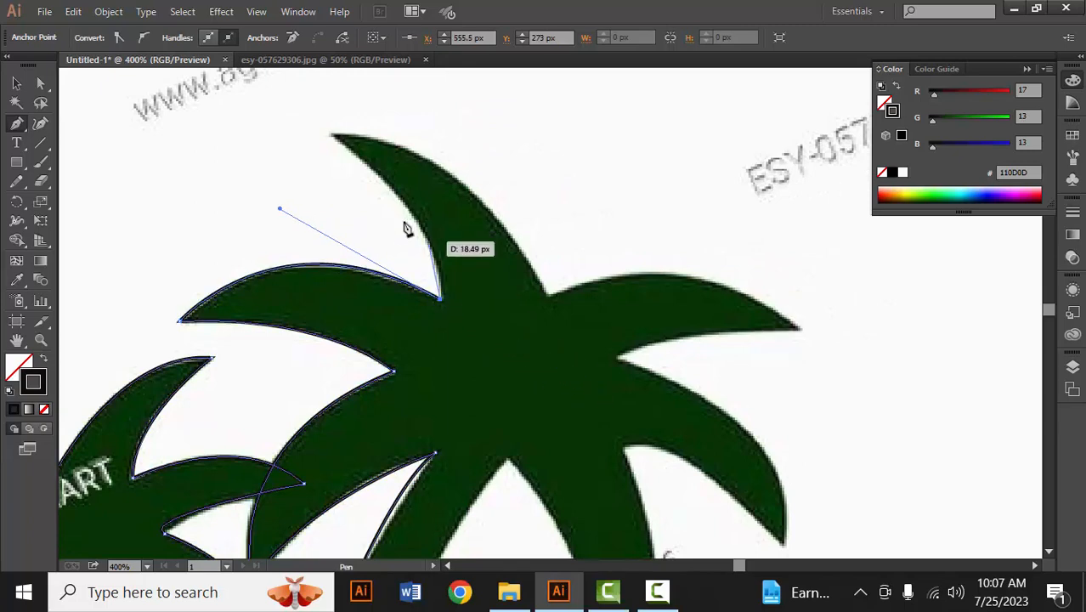
left_click_drag(331, 135, 310, 132)
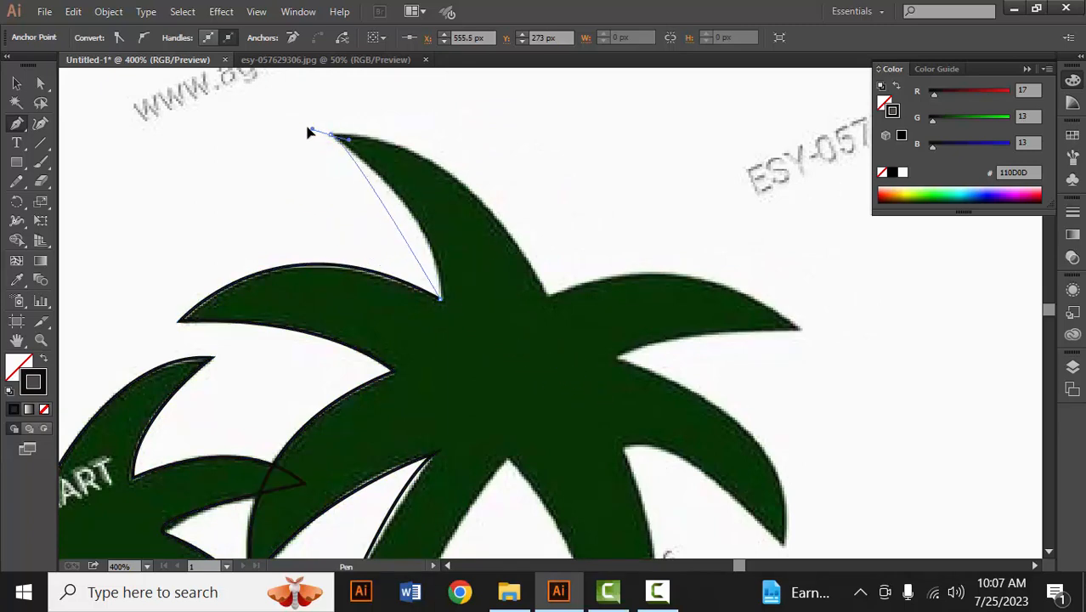
left_click_drag(269, 91, 255, 147)
key("ctrl+minus")
key("ctrl+minus")
key("ctrl+minus")
key("ctrl+minus")
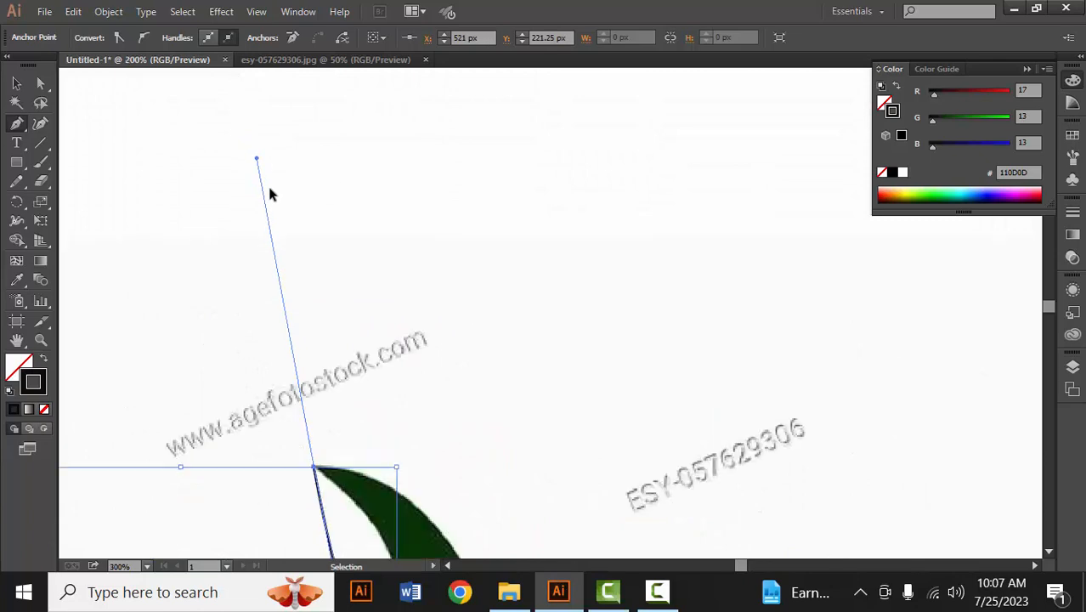
left_click_drag(318, 271, 343, 215)
key("ctrl+z")
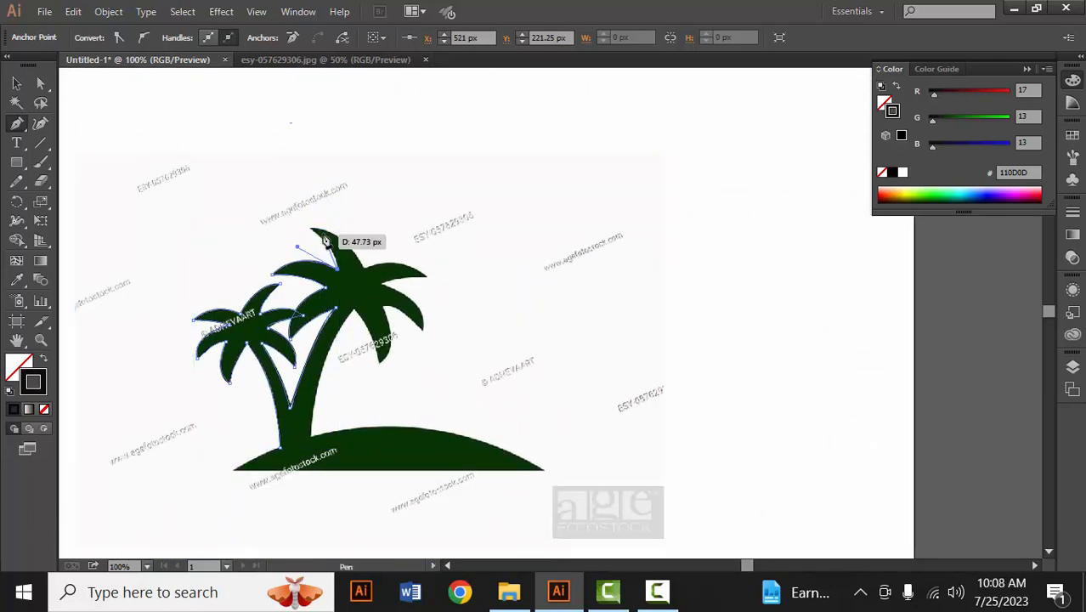
scroll(323, 239, "up", 2)
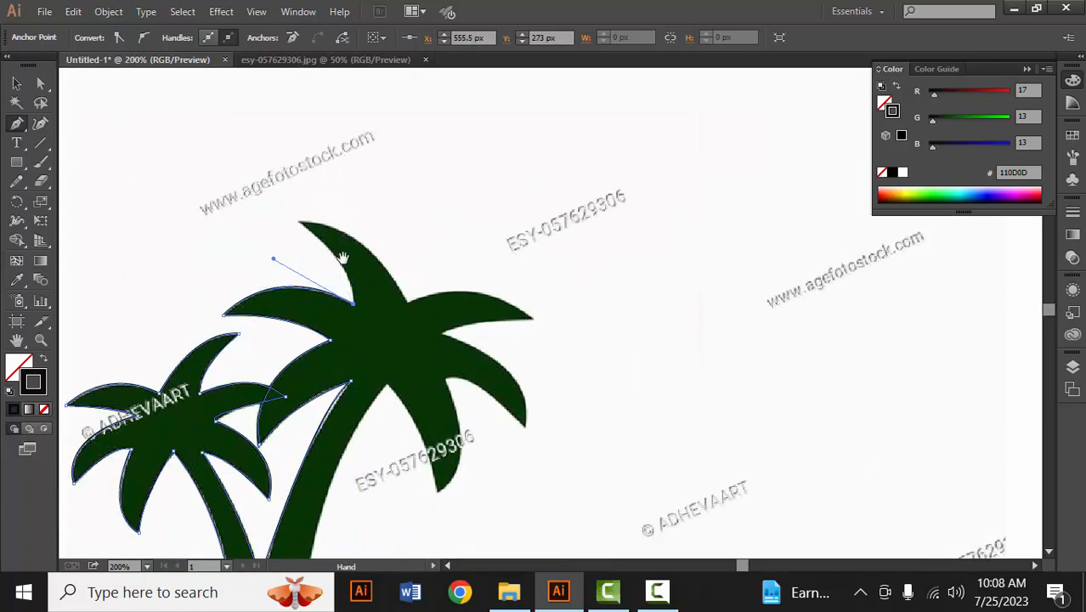
Trace the large palm's top frond out to its tip and back to the notch above the right frond
left_click_drag(342, 256, 457, 248)
left_click_drag(416, 214, 353, 163)
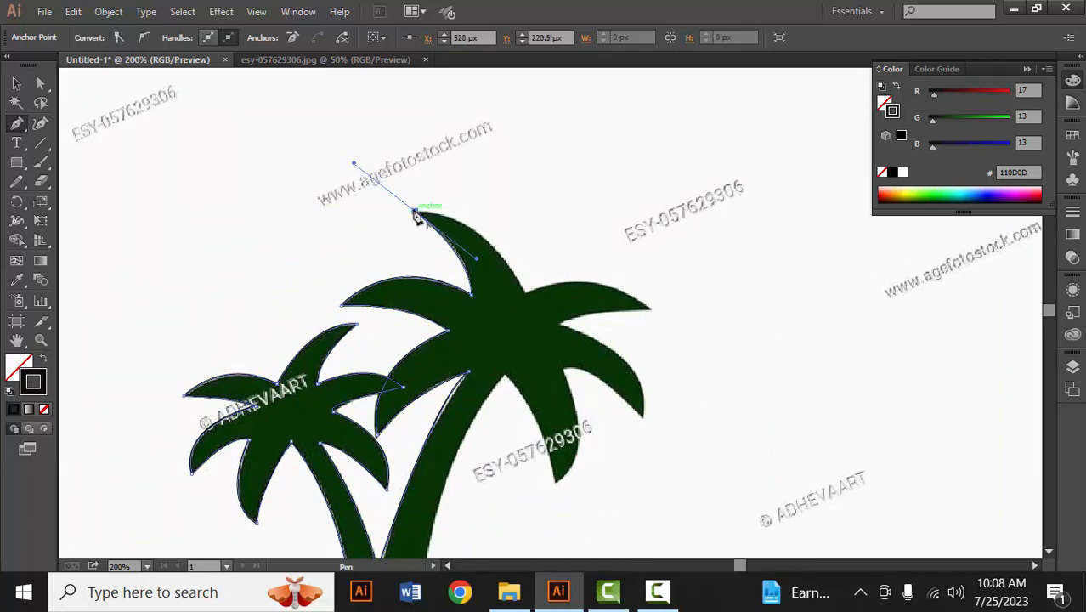
left_click_drag(488, 260, 523, 344)
left_click(489, 263)
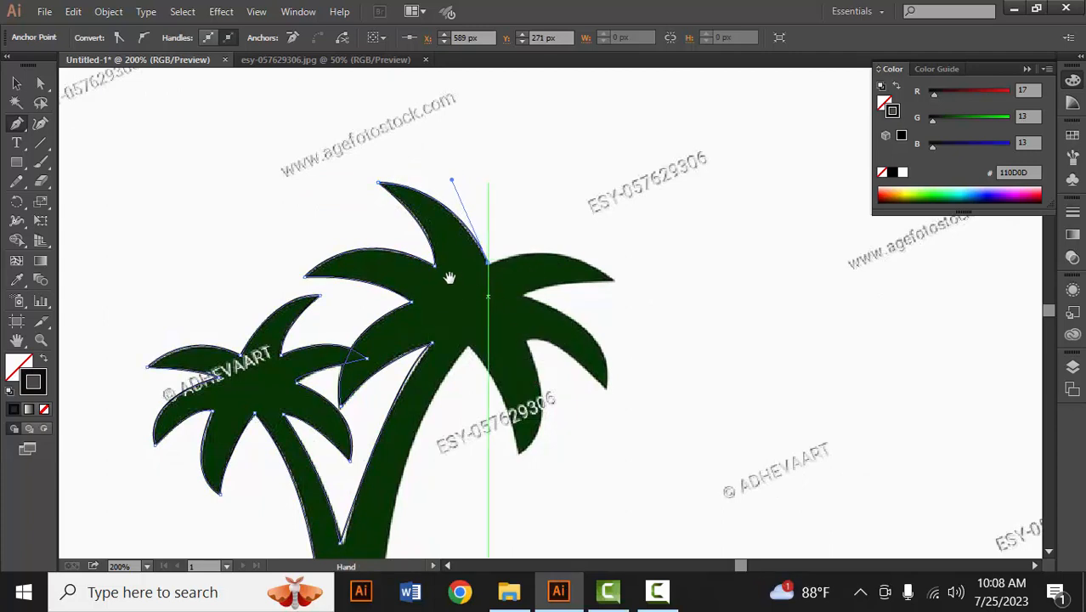
Trace the large palm's upper-right frond out to its tip and back along its underside to the next notch
left_click_drag(448, 276, 355, 235)
left_click(521, 238)
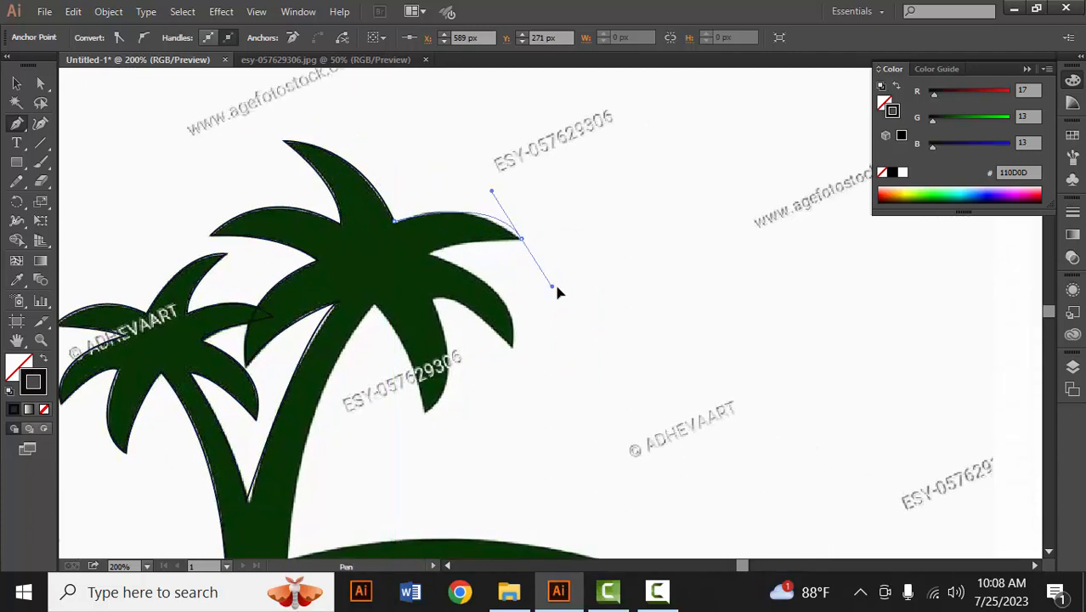
left_click_drag(579, 299, 580, 290)
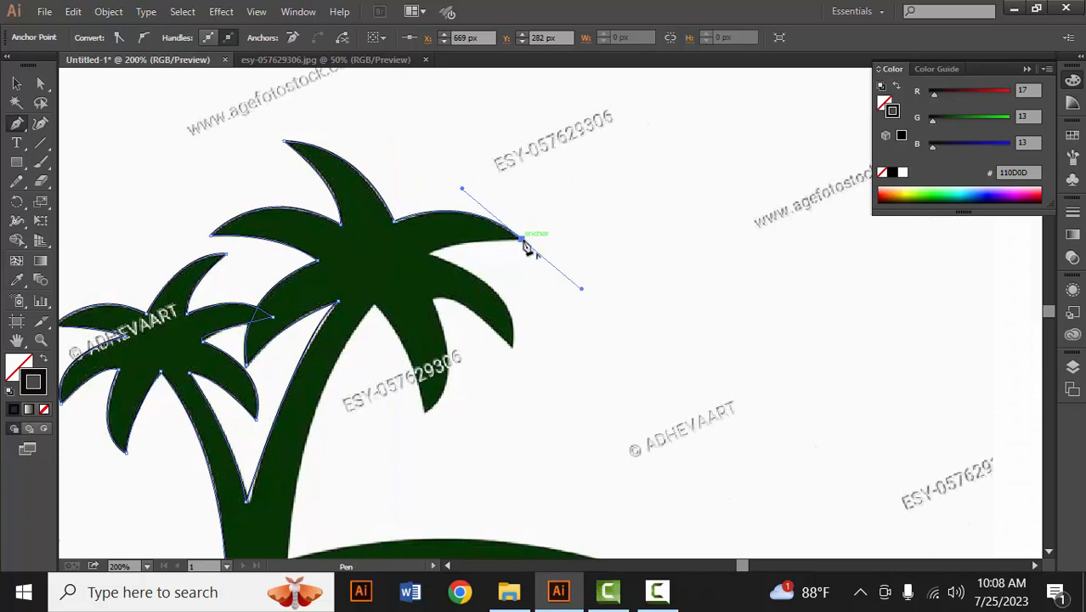
left_click(521, 237)
left_click_drag(427, 253, 432, 281)
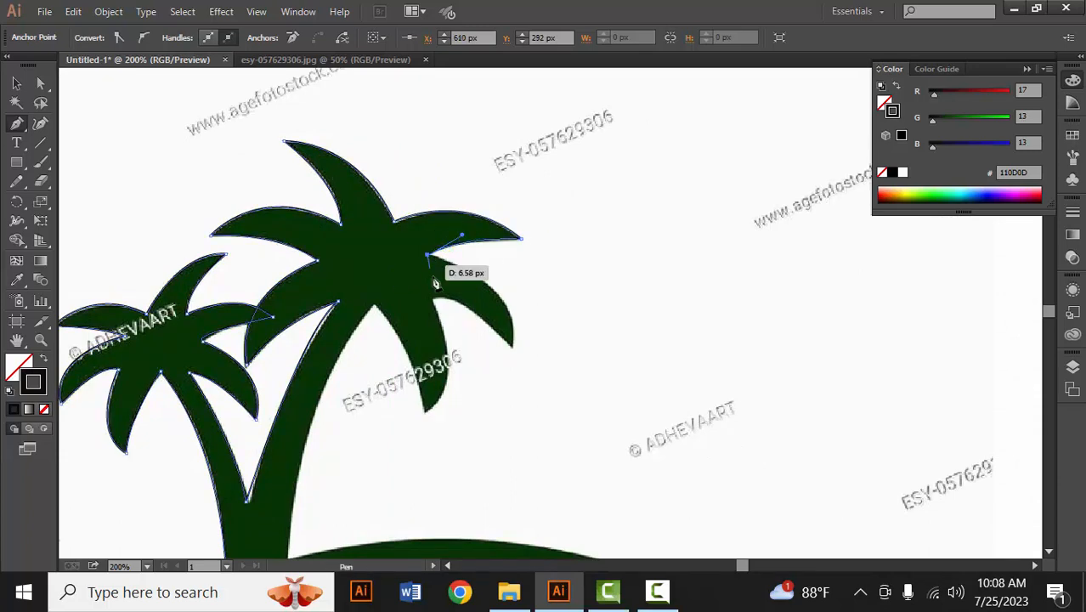
Trace the large palm's lower-right frond out to its tip and back to the notch beside the hanging frond
left_click_drag(446, 293, 457, 249)
left_click(523, 304)
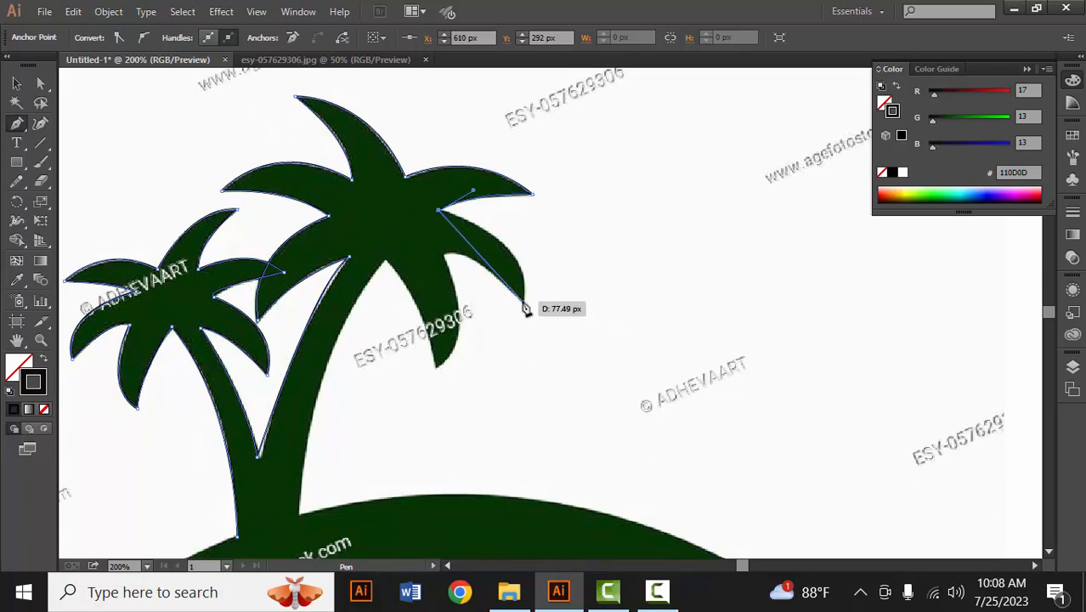
left_click_drag(525, 307, 505, 346)
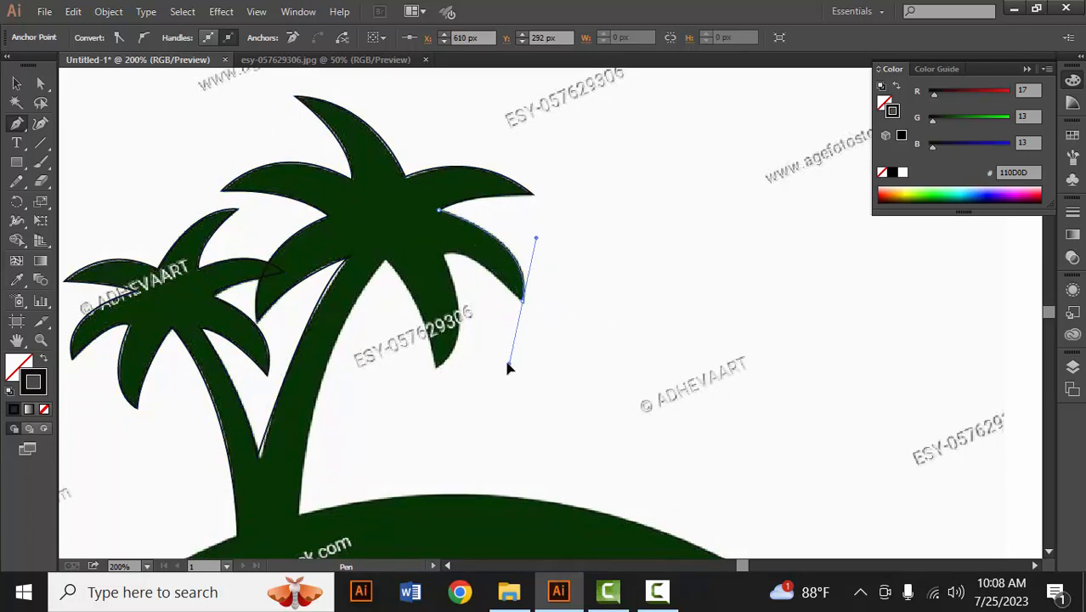
left_click(524, 300)
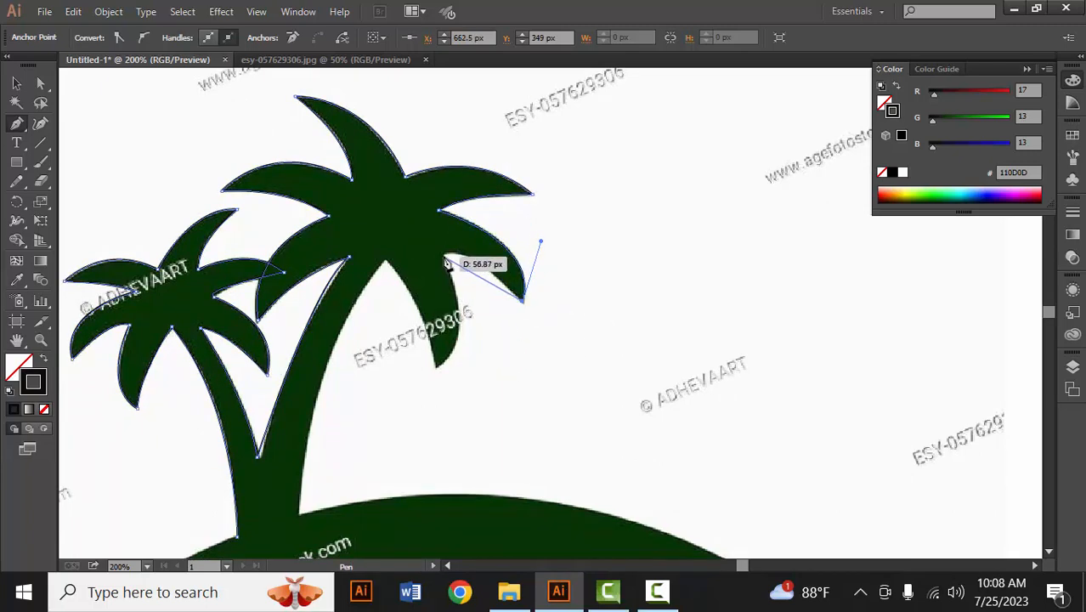
left_click_drag(445, 257, 486, 248)
left_click(442, 256)
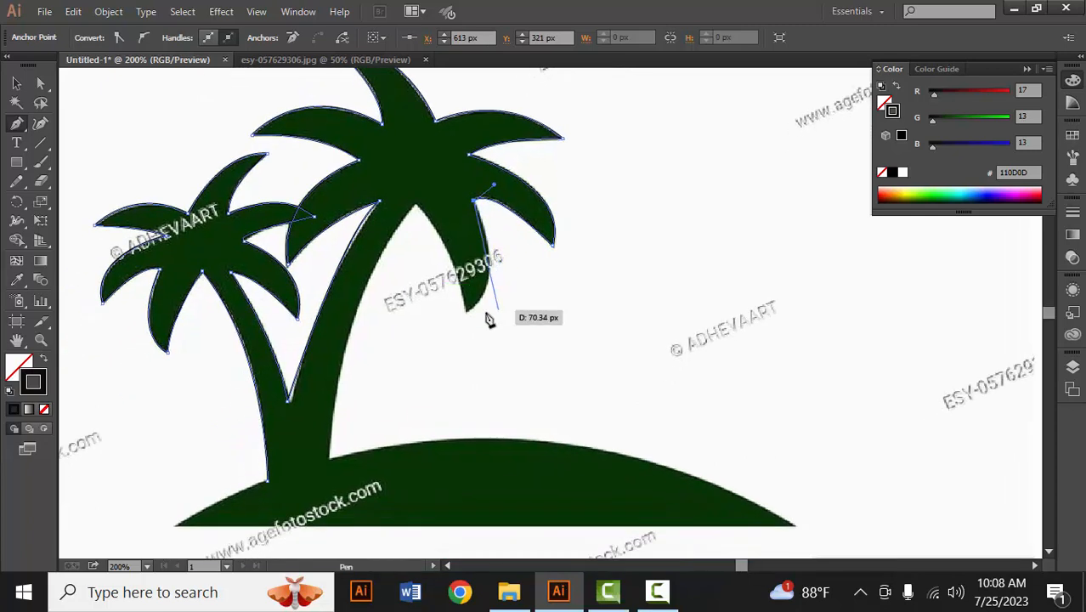
Trace the large palm's hanging frond down to its tip and back up to the trunk's right side
mouse_move(467, 311)
left_mouse_down()
mouse_move(441, 315)
mouse_move(466, 318)
left_mouse_up()
left_click_drag(457, 281, 526, 313)
left_click_drag(483, 234, 445, 204)
left_click(484, 236)
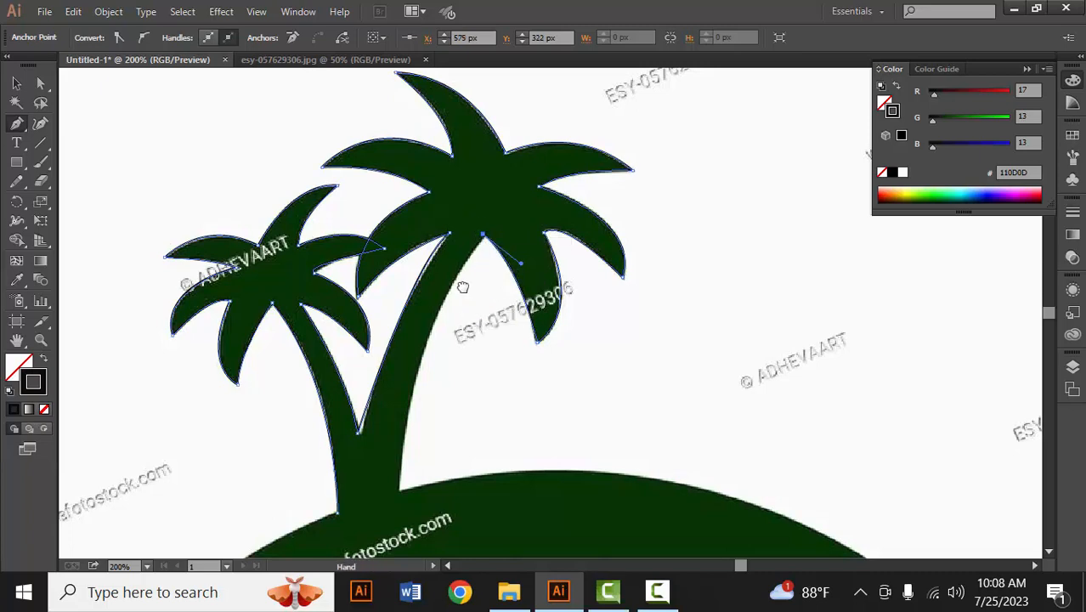
Trace the large trunk's right edge from the crown down to the island mound as a smooth curve
left_click_drag(463, 286, 450, 190)
left_click(386, 393)
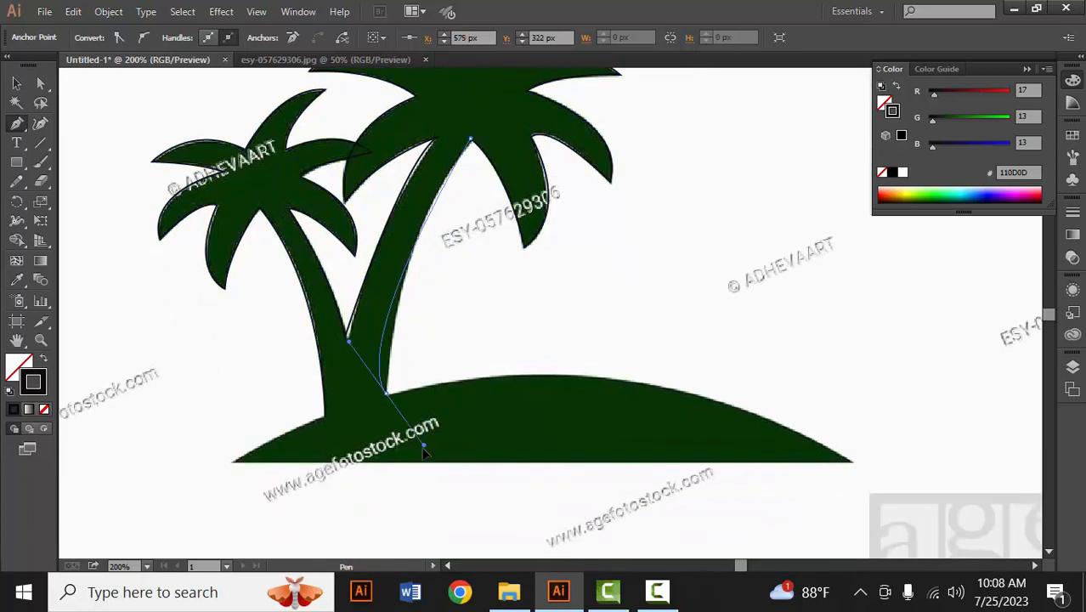
left_click_drag(423, 450, 395, 498)
left_click_drag(386, 394, 383, 395)
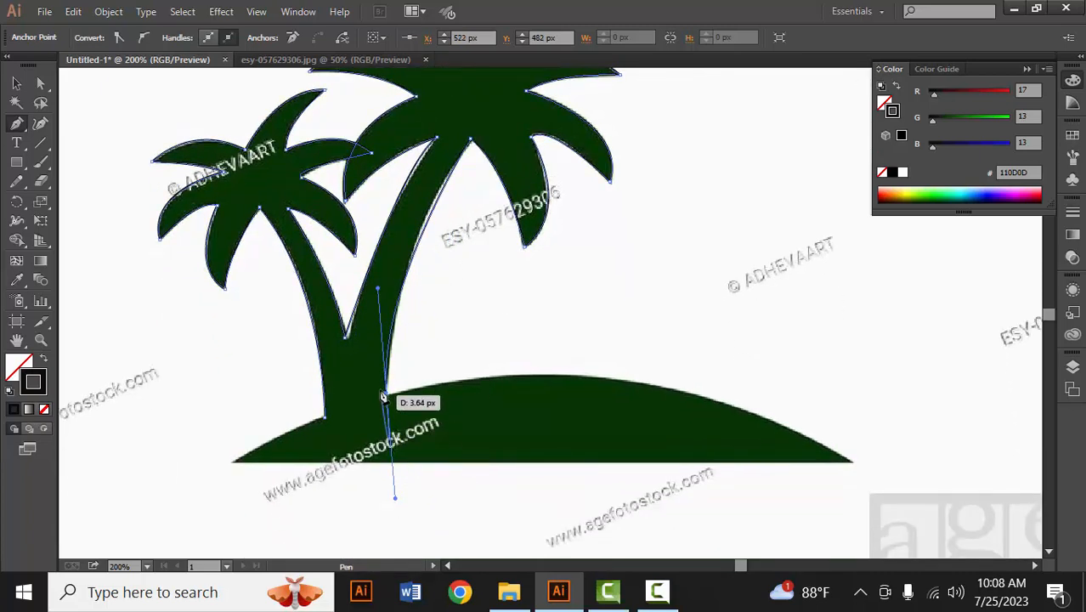
left_click(387, 394)
Trace the mound's curved top, flat base and left slope, closing the path at the trunk's left base
left_click_drag(411, 433, 357, 278)
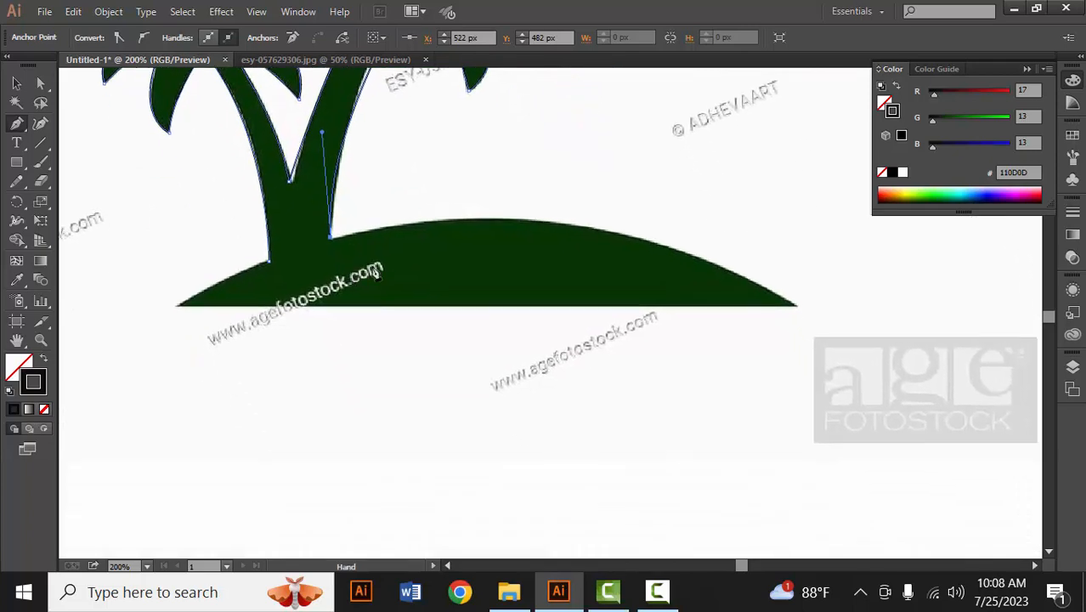
left_click_drag(796, 304, 993, 446)
left_click(798, 304)
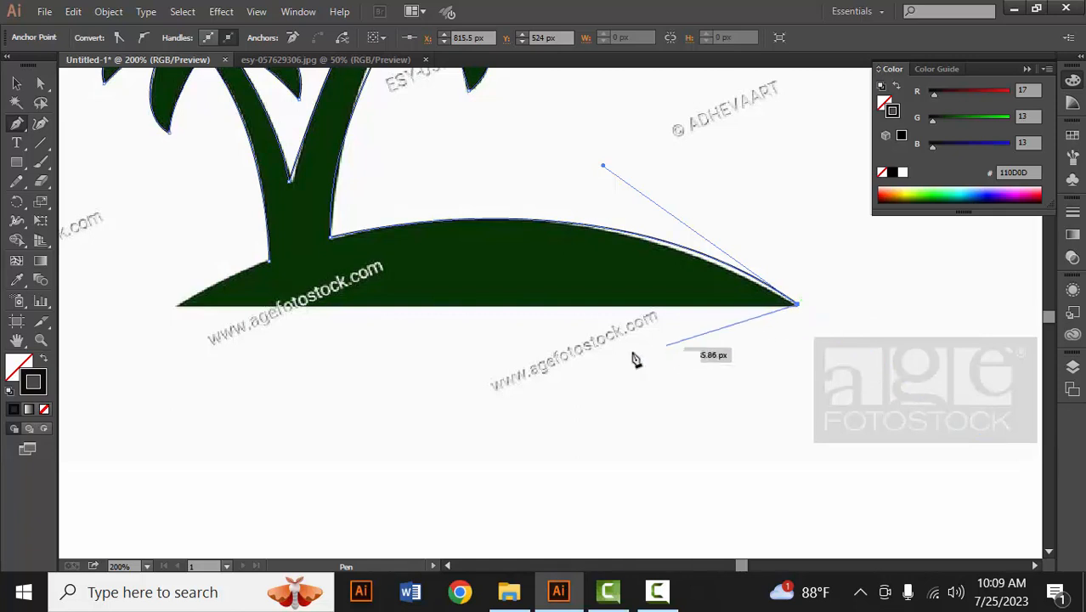
left_click_drag(590, 353, 746, 353)
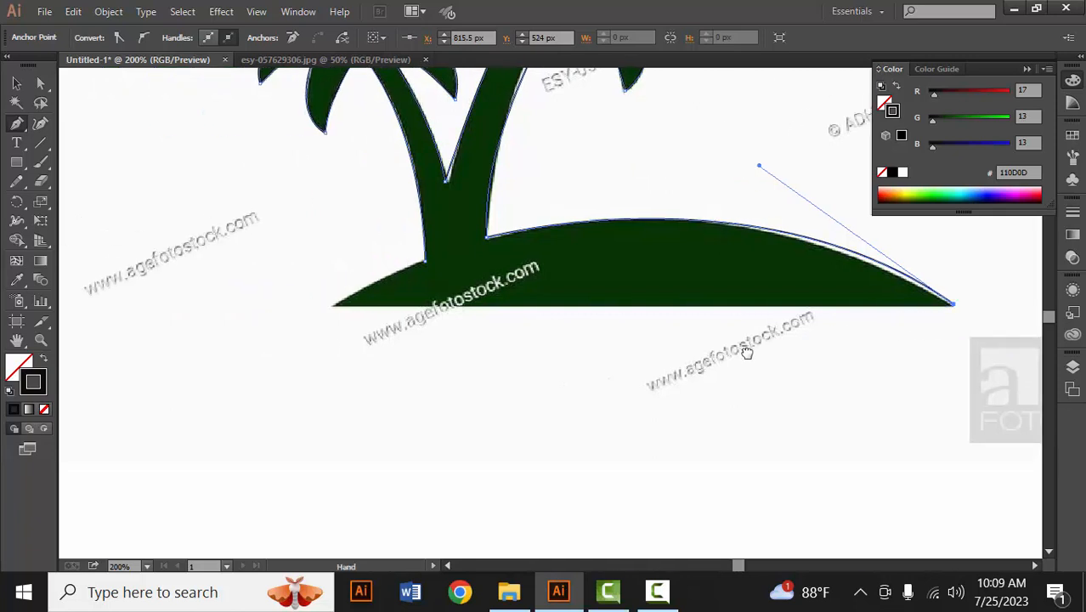
left_click(331, 304)
mouse_move(426, 262)
left_mouse_down()
mouse_move(438, 275)
mouse_move(440, 265)
left_mouse_up()
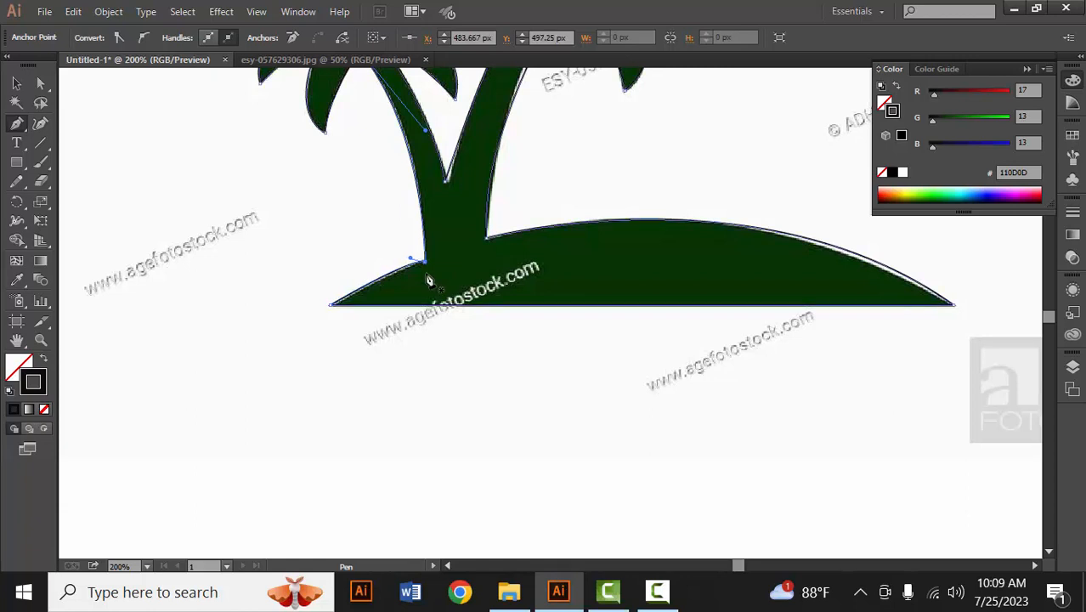
Move the reference image to the right, clear of the traced outline
scroll(463, 283, "down", 3)
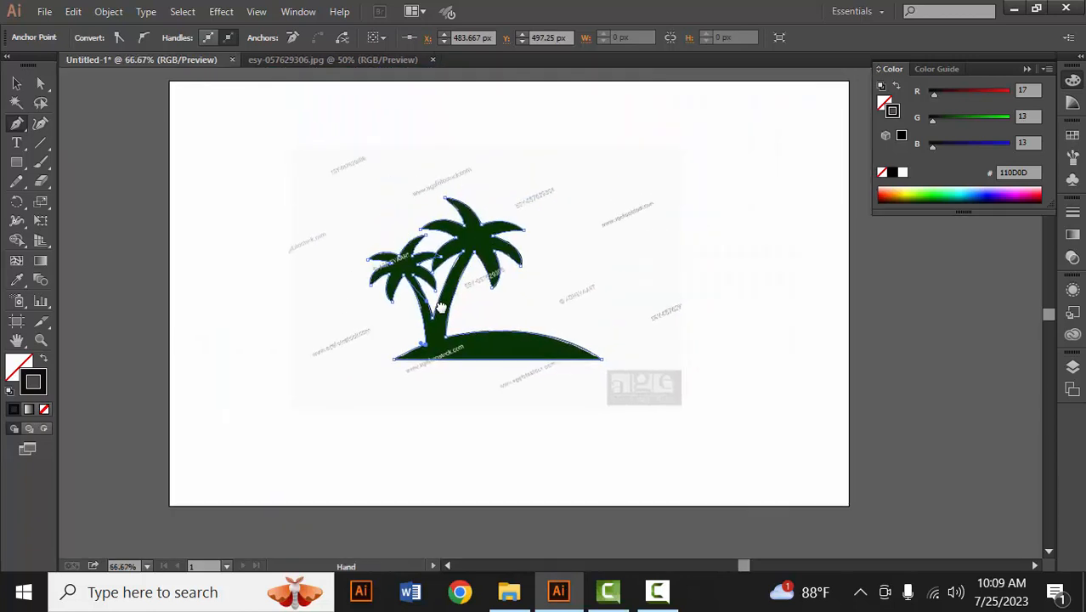
left_click_drag(408, 357, 414, 377)
key("v")
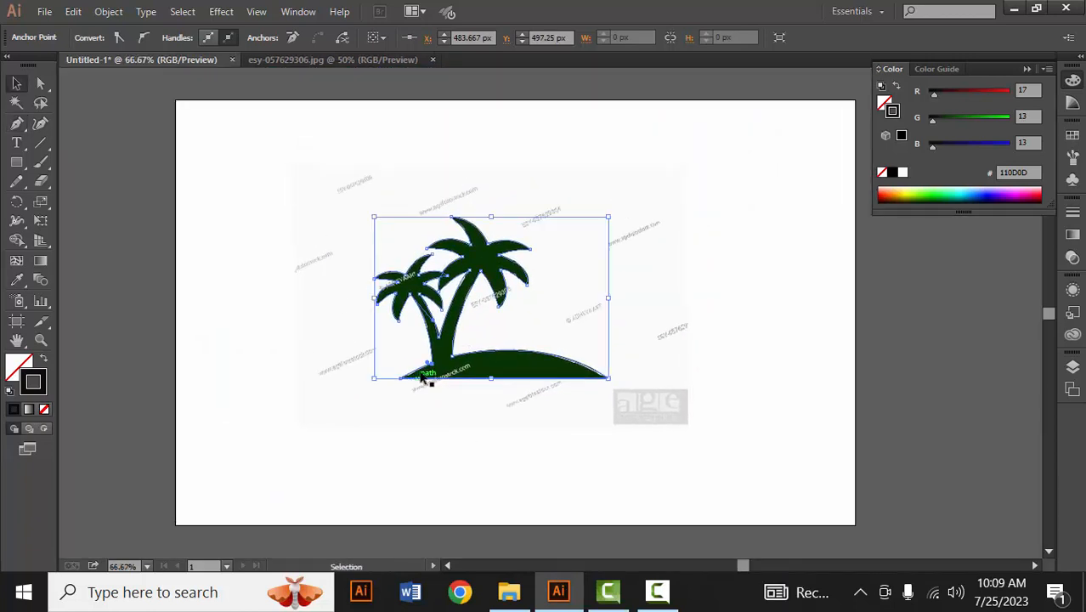
left_click_drag(403, 313, 760, 303)
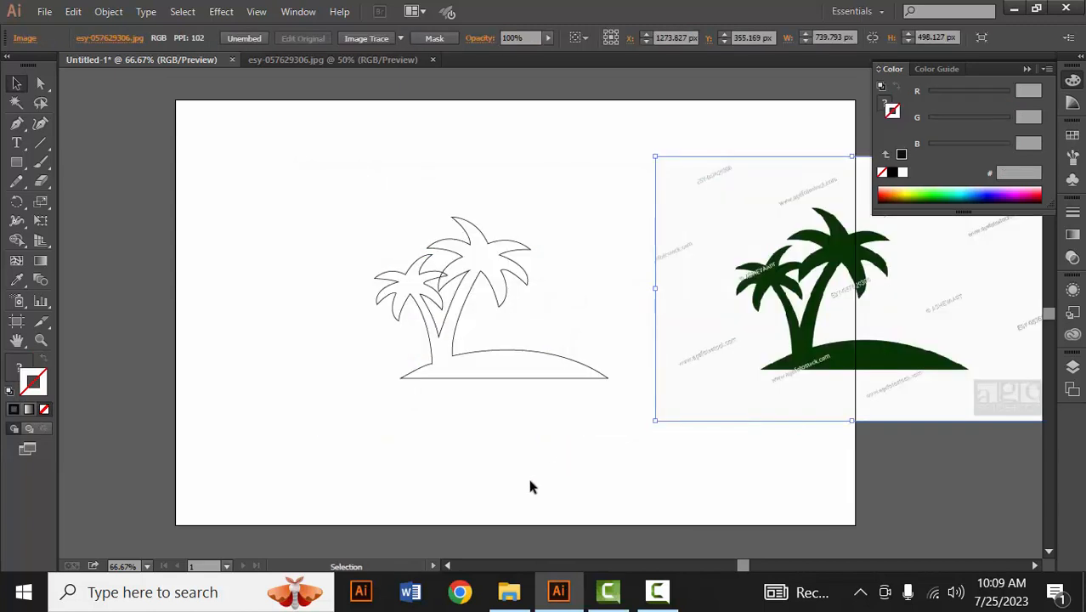
Fill the traced outline with the dark green sampled from the reference image's palm using the Eyedropper
left_click(530, 485)
left_click(524, 357)
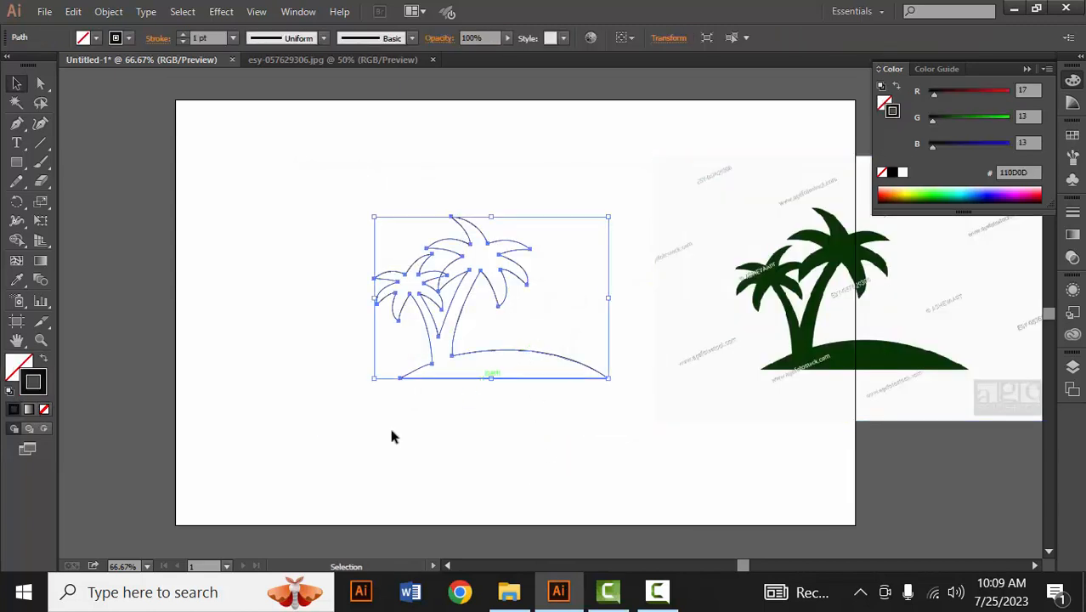
left_click(16, 279)
left_click(812, 323)
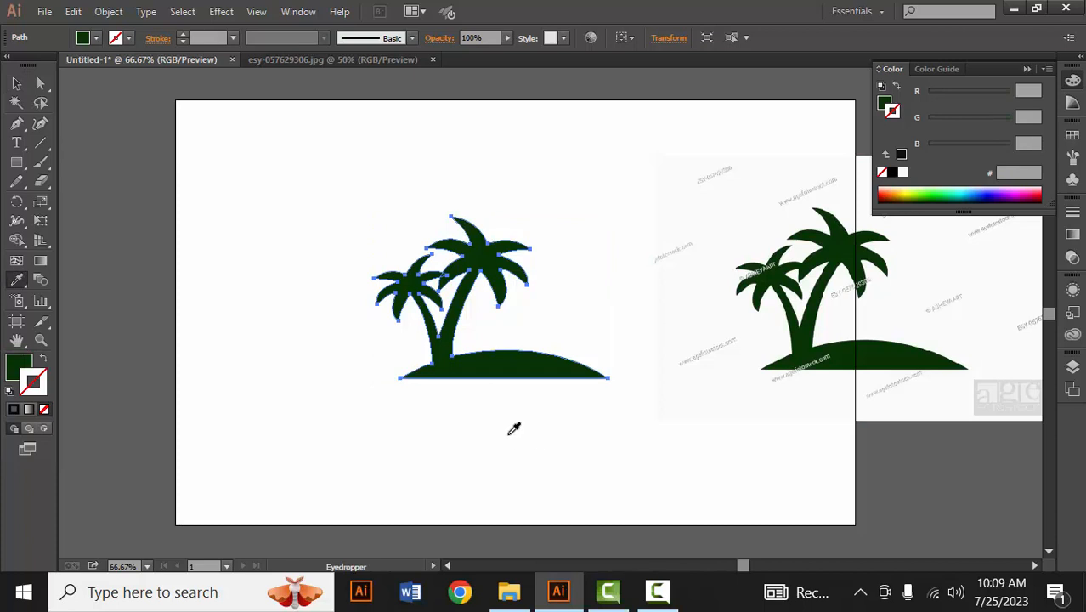
Delete the reference image, keeping only the filled palm island silhouette
key("v")
left_click(509, 438)
left_click(803, 284)
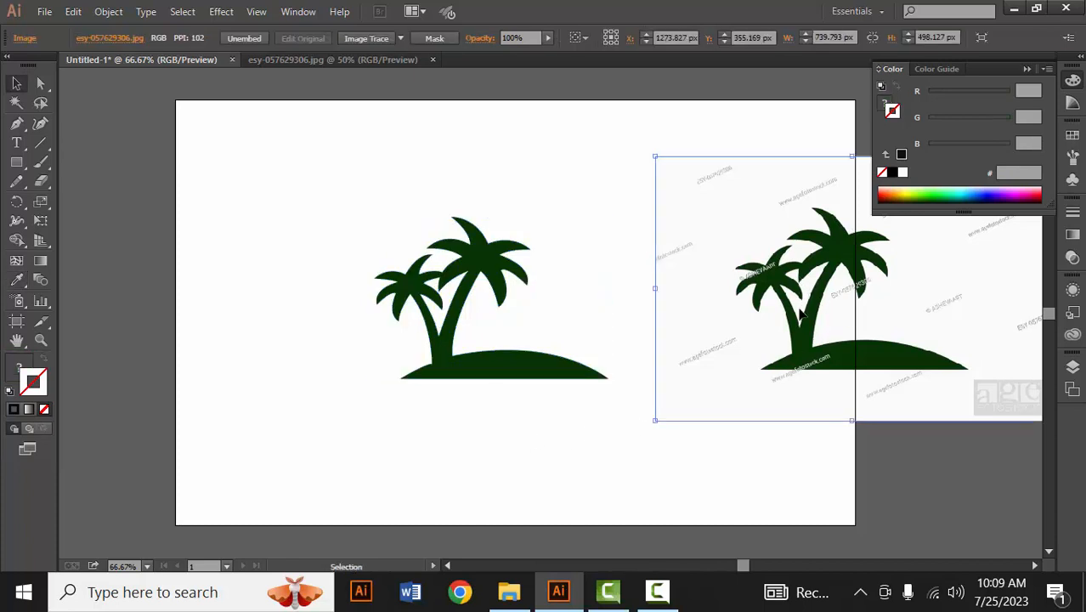
key("Delete")
Examine the filled silhouette's edges and anchor points up close, and the whole artwork on the artboard
key("a")
scroll(511, 371, "up", 3)
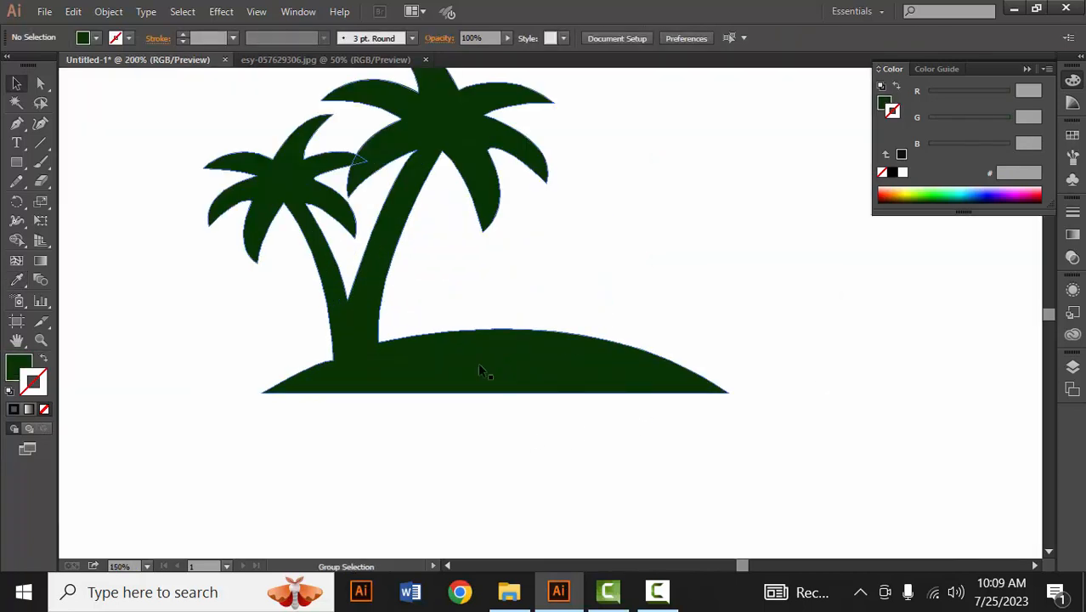
left_click_drag(398, 371, 505, 484)
left_click_drag(485, 359, 507, 384)
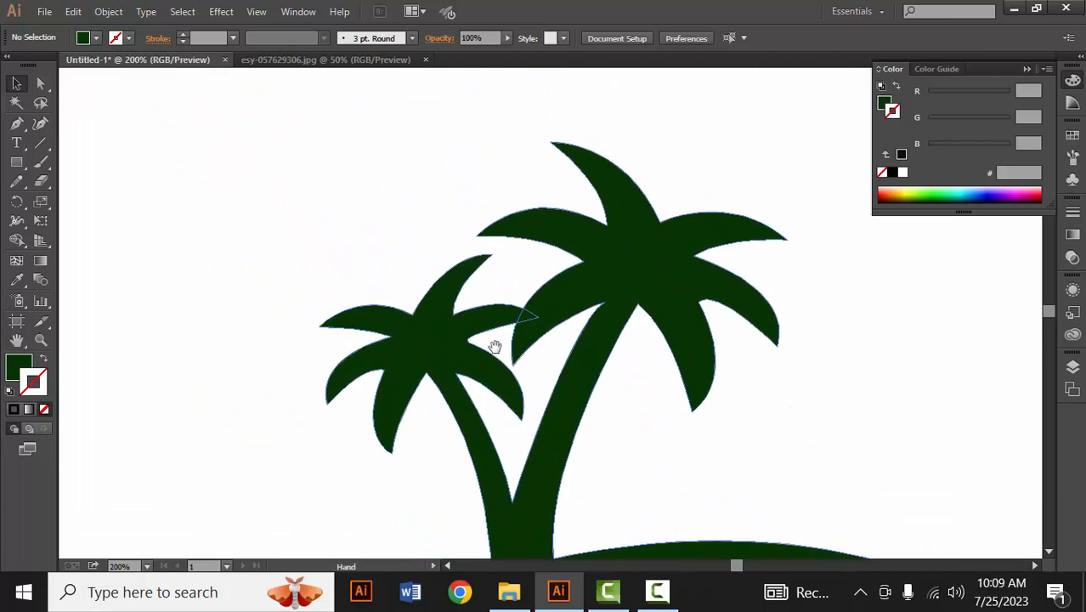
left_click_drag(586, 299, 564, 266)
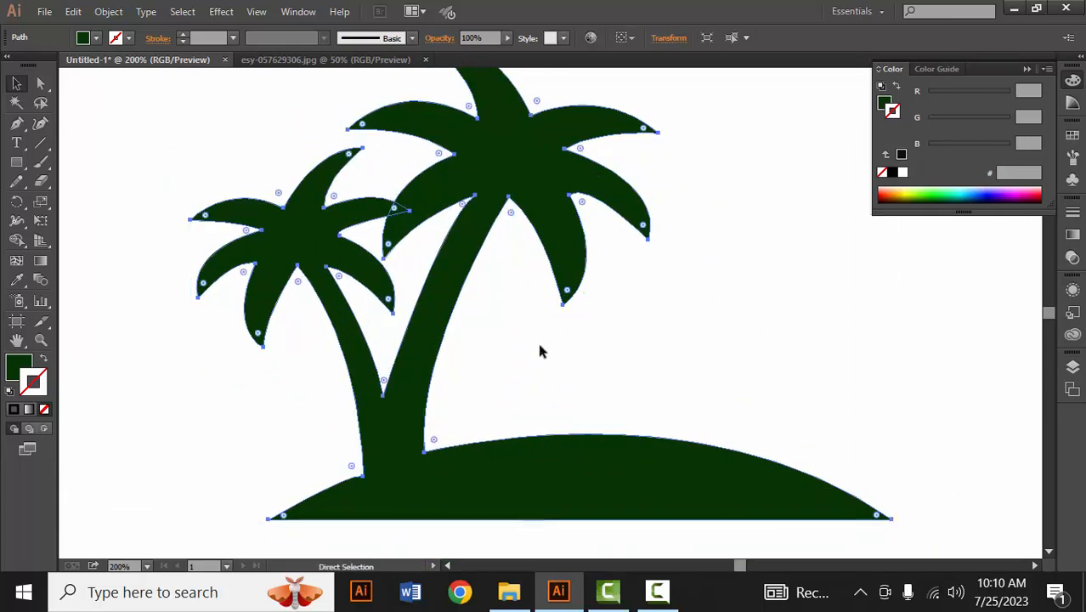
key("ctrl+z")
scroll(515, 329, "down", 3)
left_click_drag(505, 364, 484, 331)
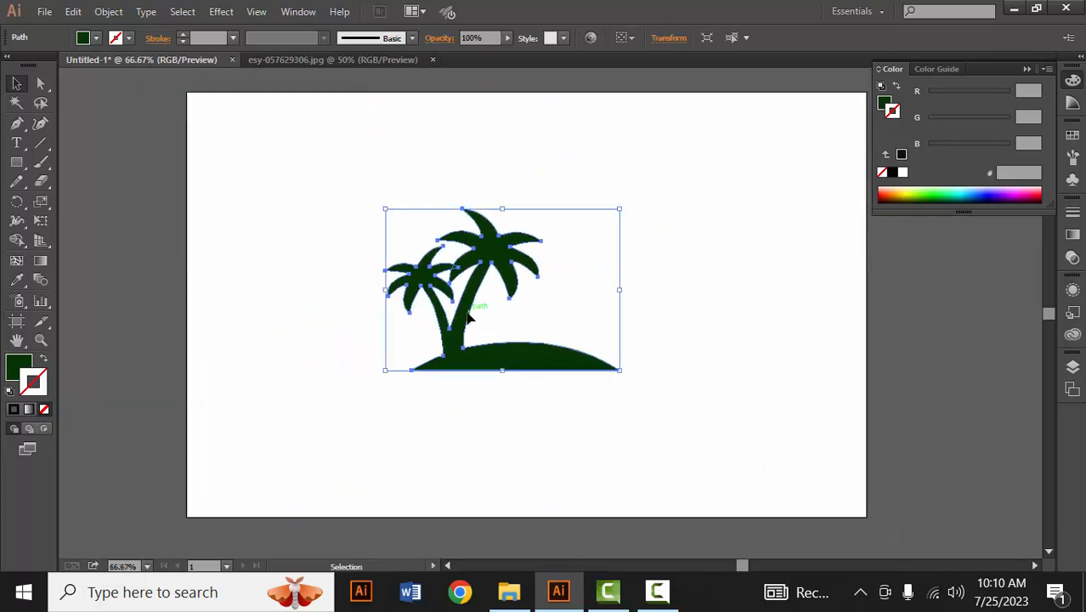
left_click(685, 308)
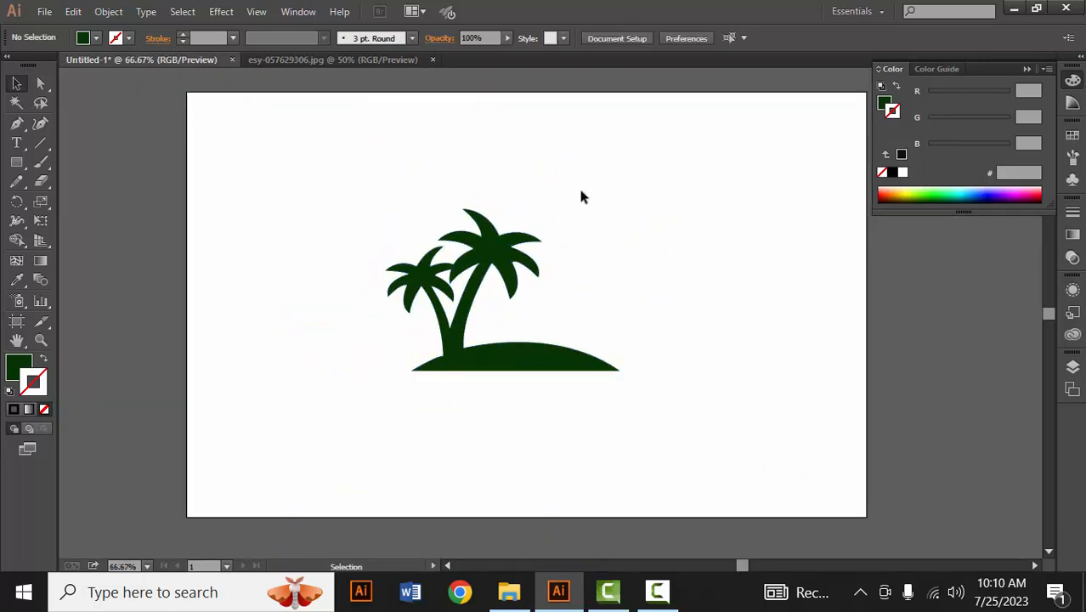